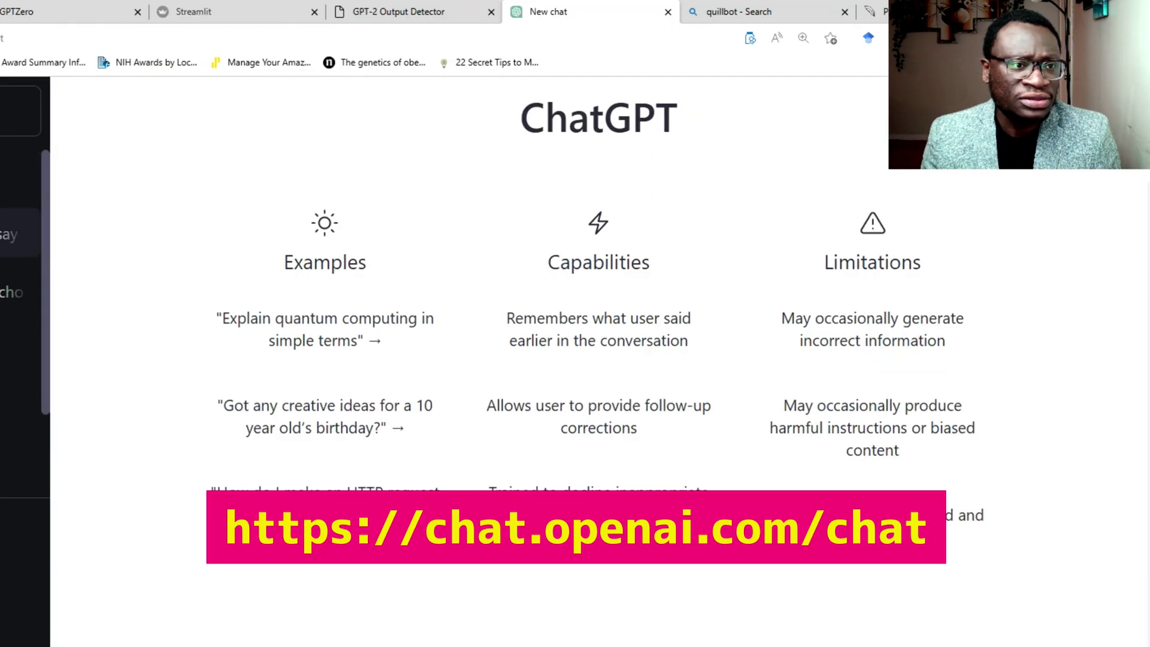
Open the saved "Essay Review Requested" conversation and view its opening prompt and the start of the submitted essay.
left_click(18, 175)
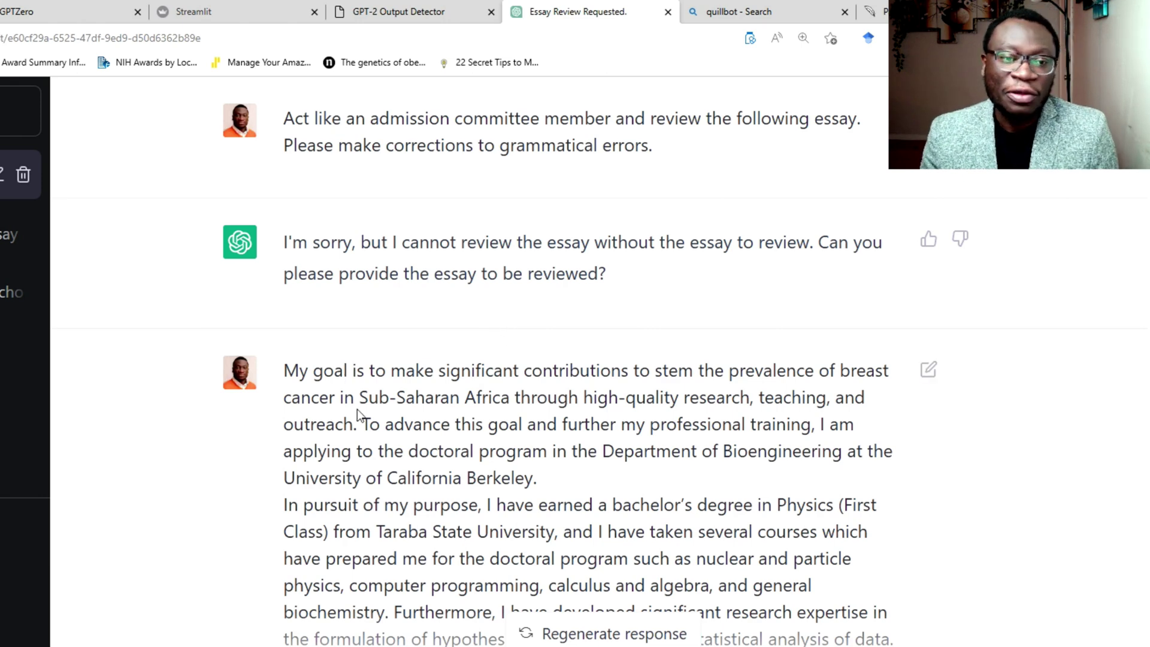
scroll(354, 367, "down", 2)
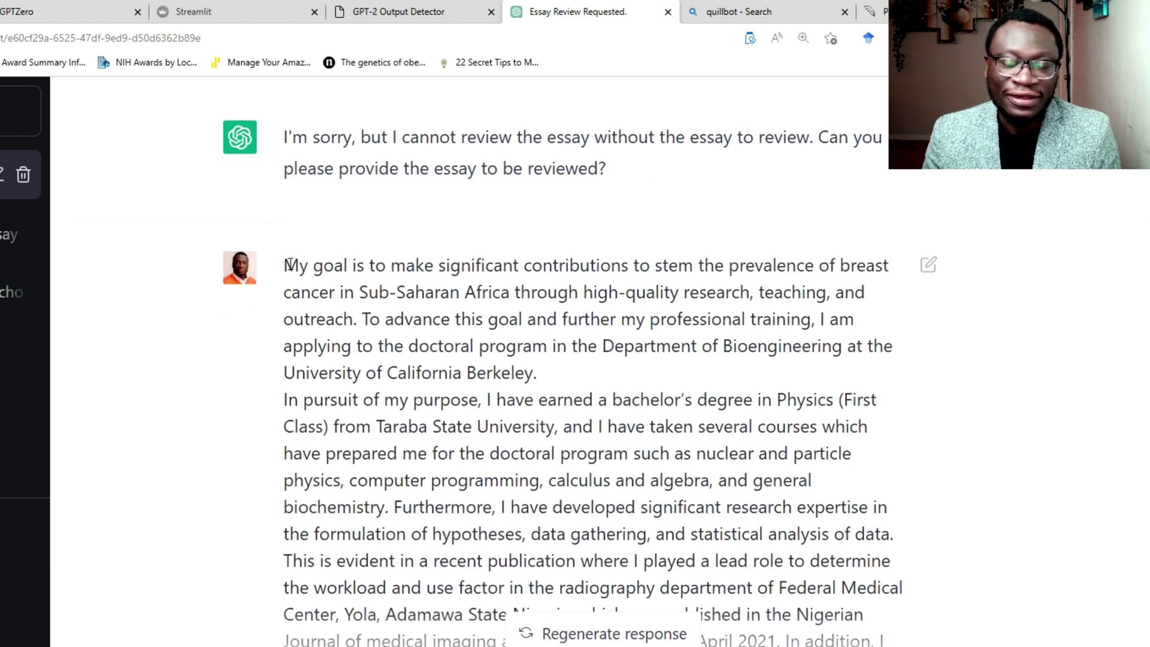
scroll(427, 319, "up", 2)
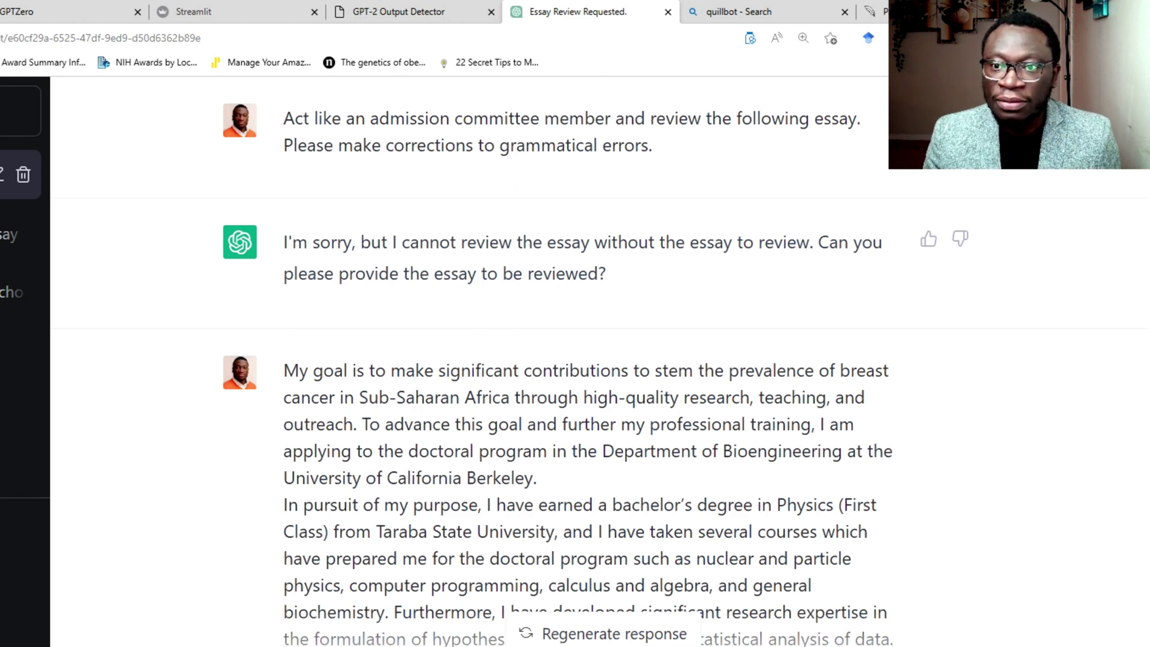
left_click(928, 120)
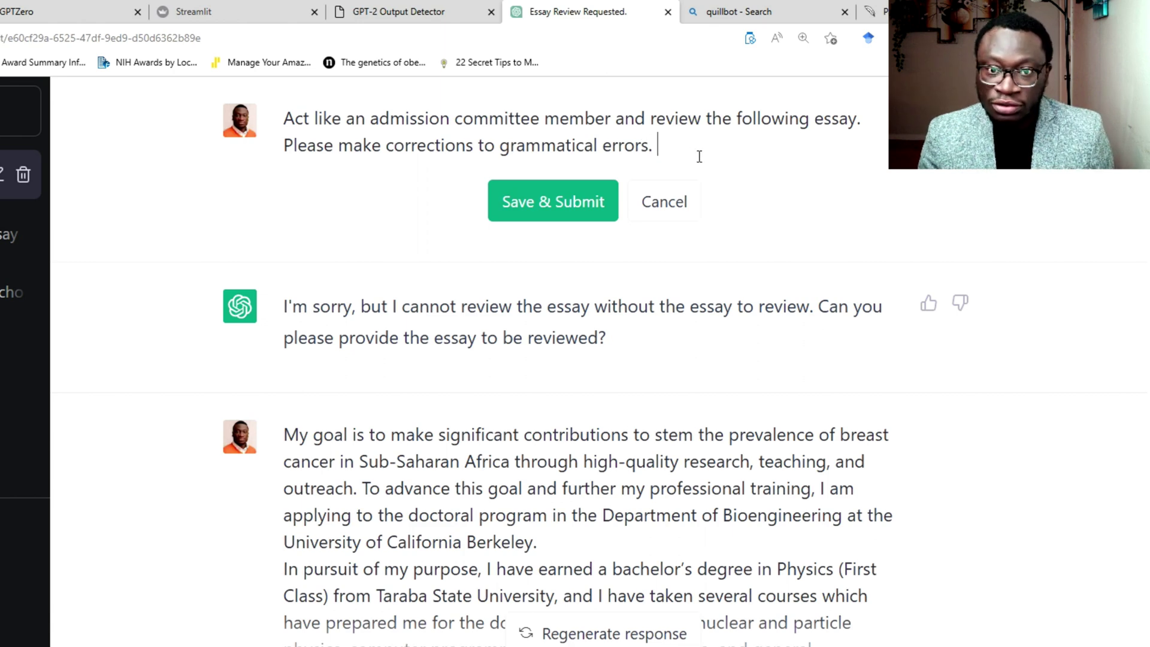
type("\"\"")
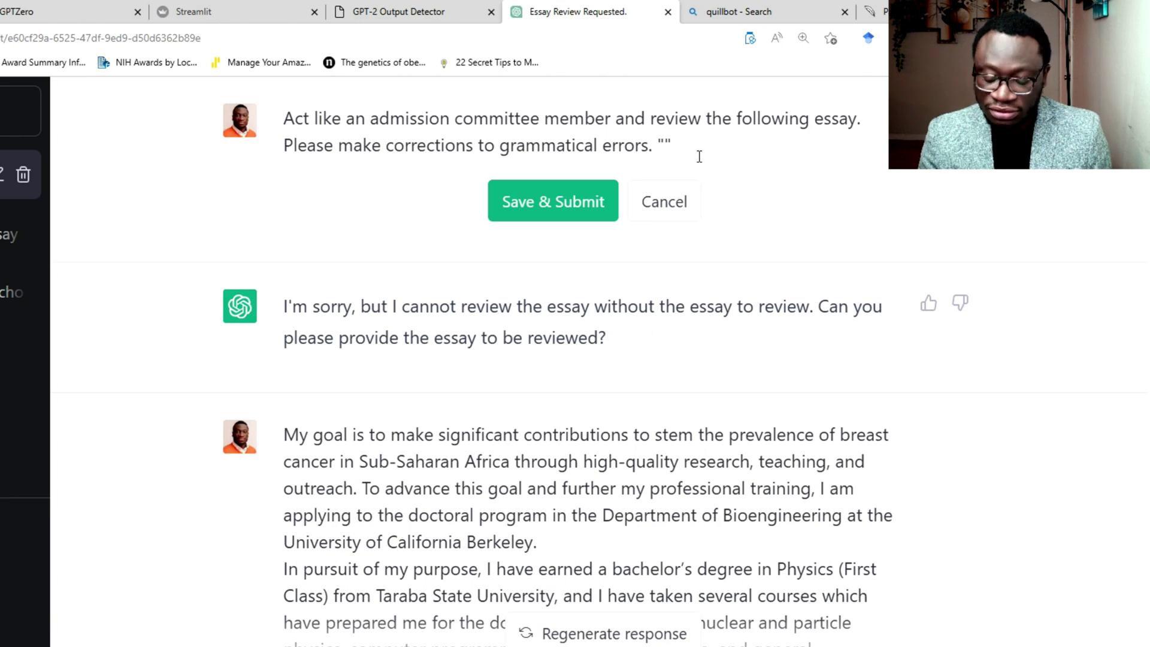
key("Left")
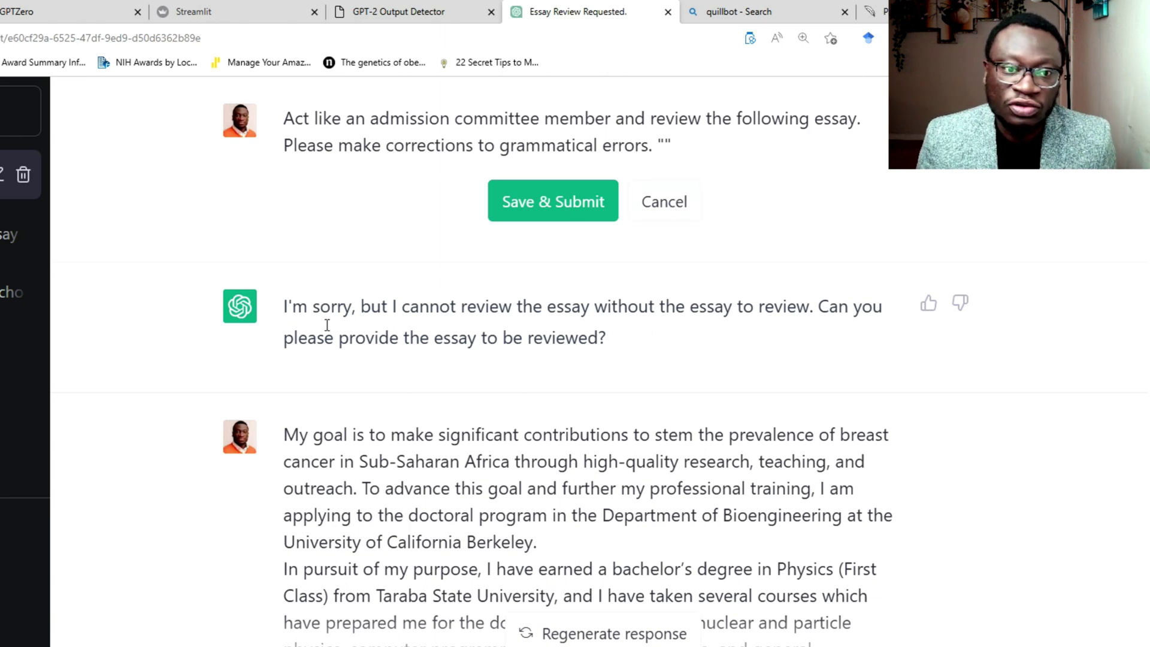
left_click(664, 206)
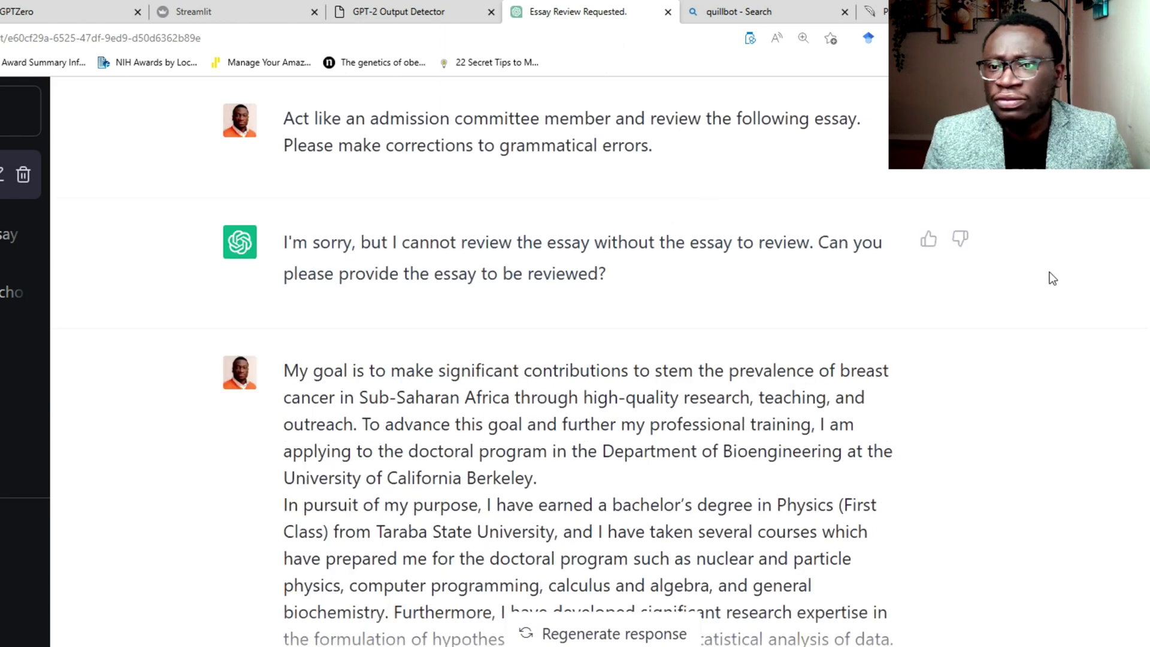
Read through the submitted essay in the conversation and switch to Word to view the original Statement of Purpose.
scroll(933, 302, "down", 3)
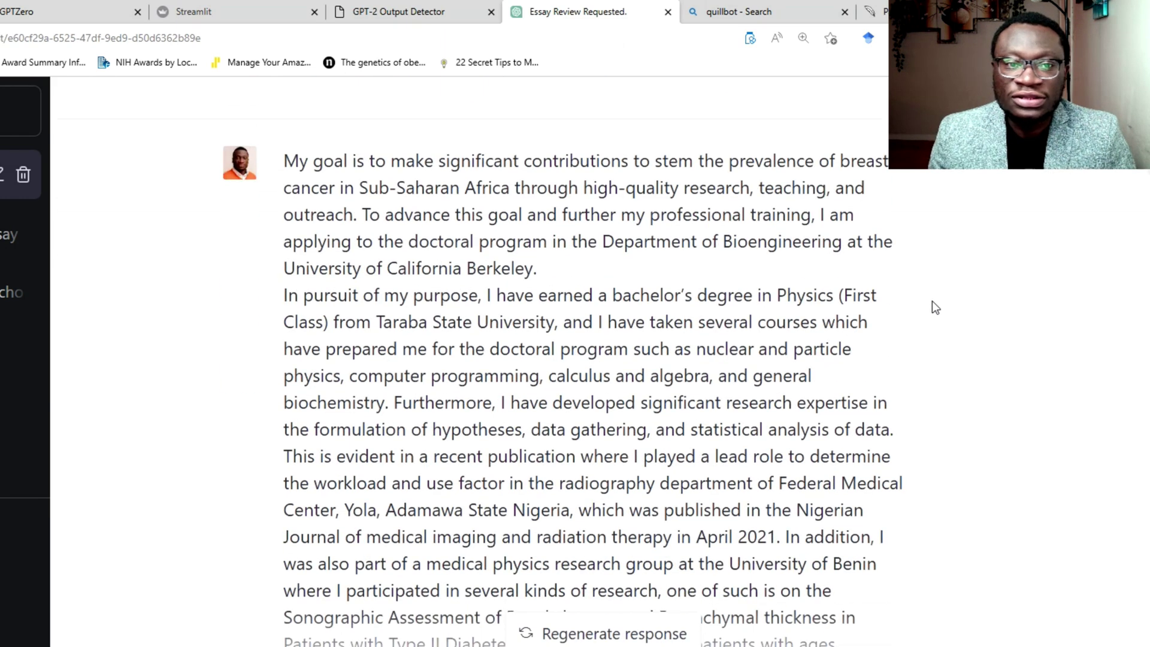
scroll(374, 207, "down", 12)
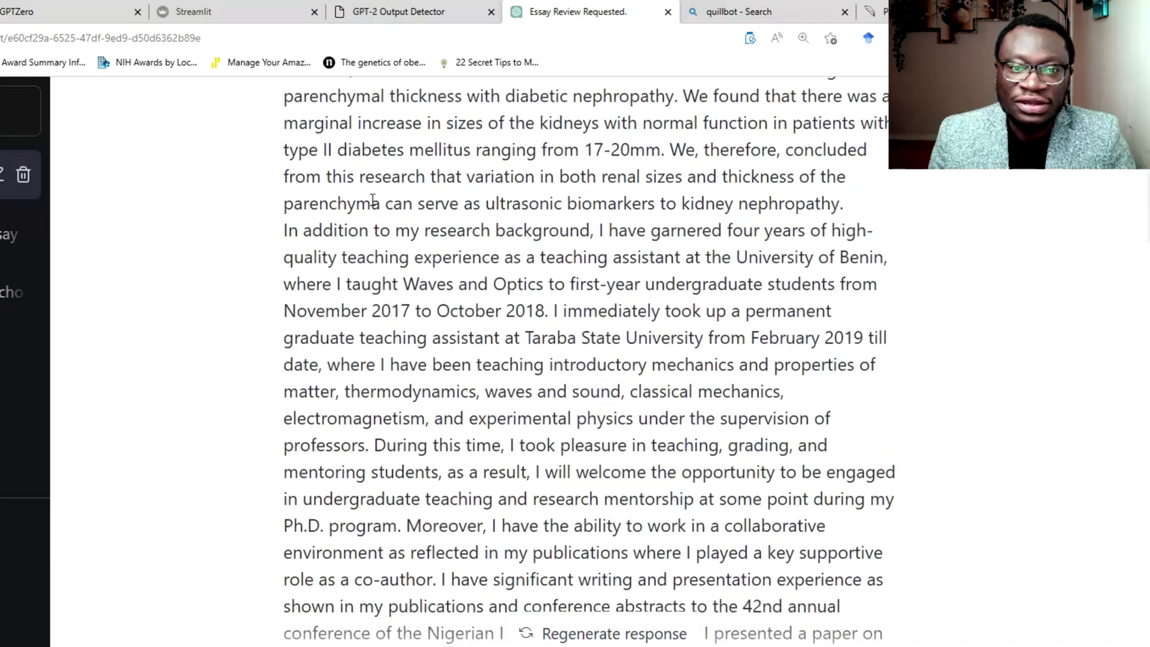
scroll(373, 199, "down", 2)
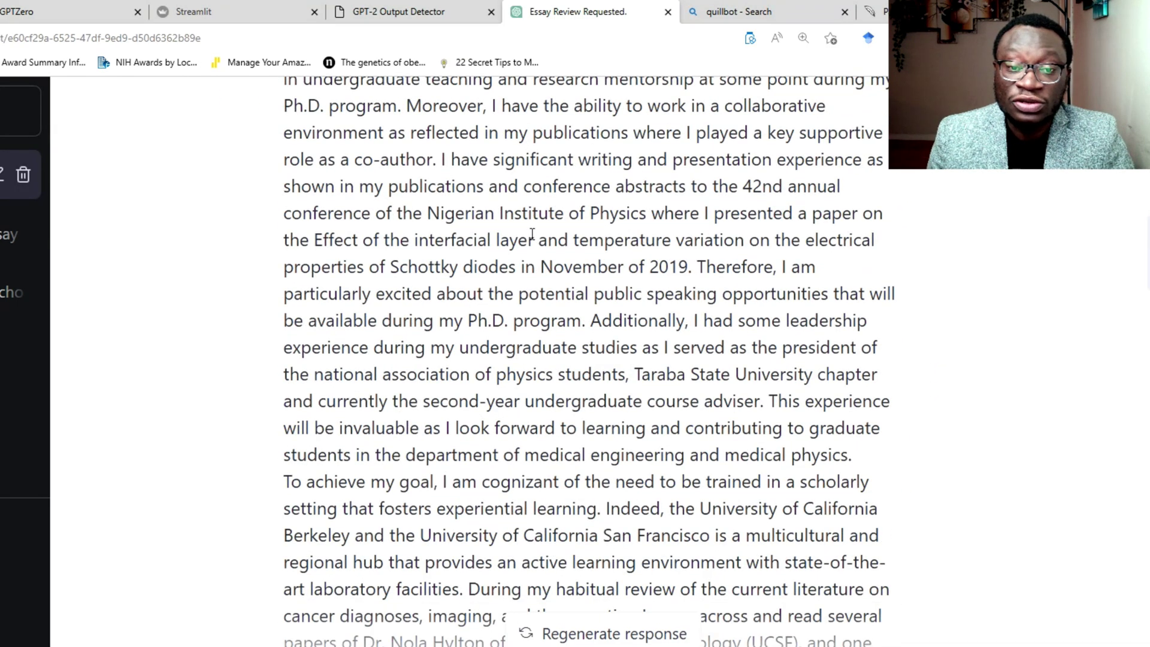
scroll(532, 234, "down", 2)
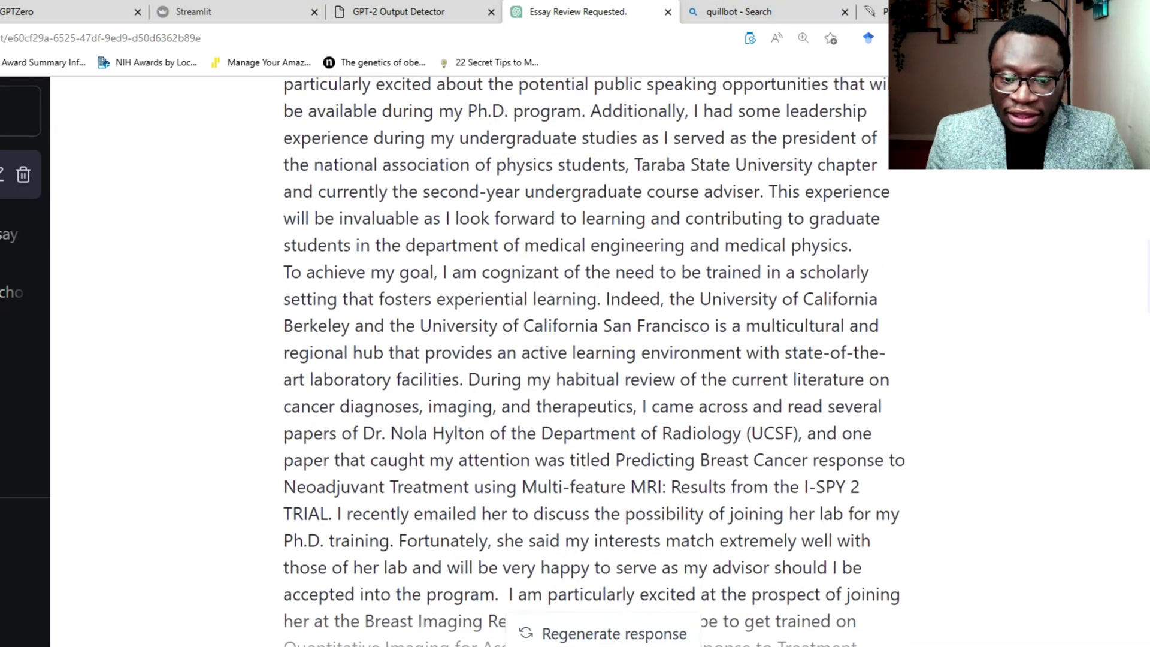
key("alt+Tab")
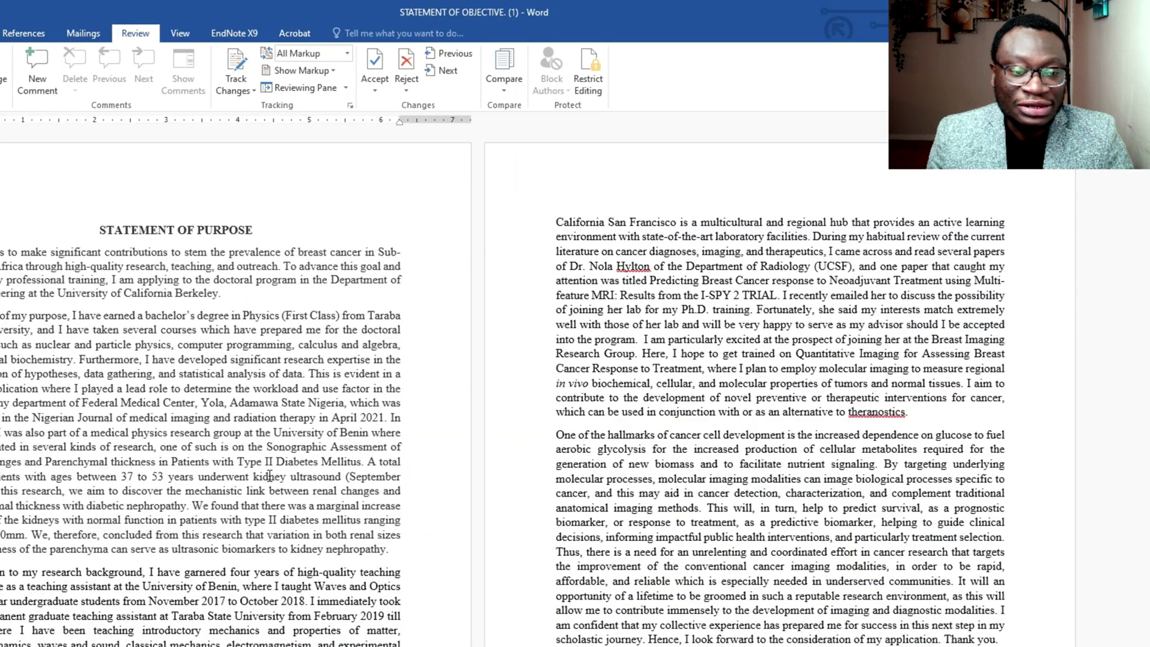
scroll(338, 477, "down", 5)
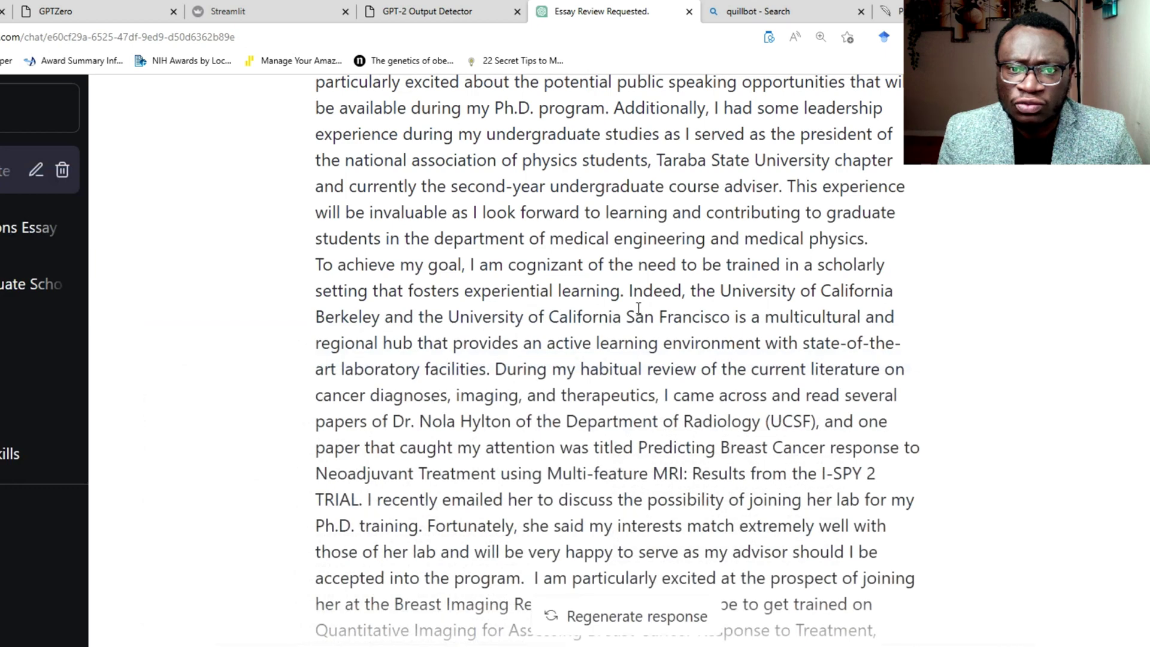
Examine the rest of the submitted essay in ChatGPT and the full corrected version in the reply below it.
scroll(725, 378, "down", 10)
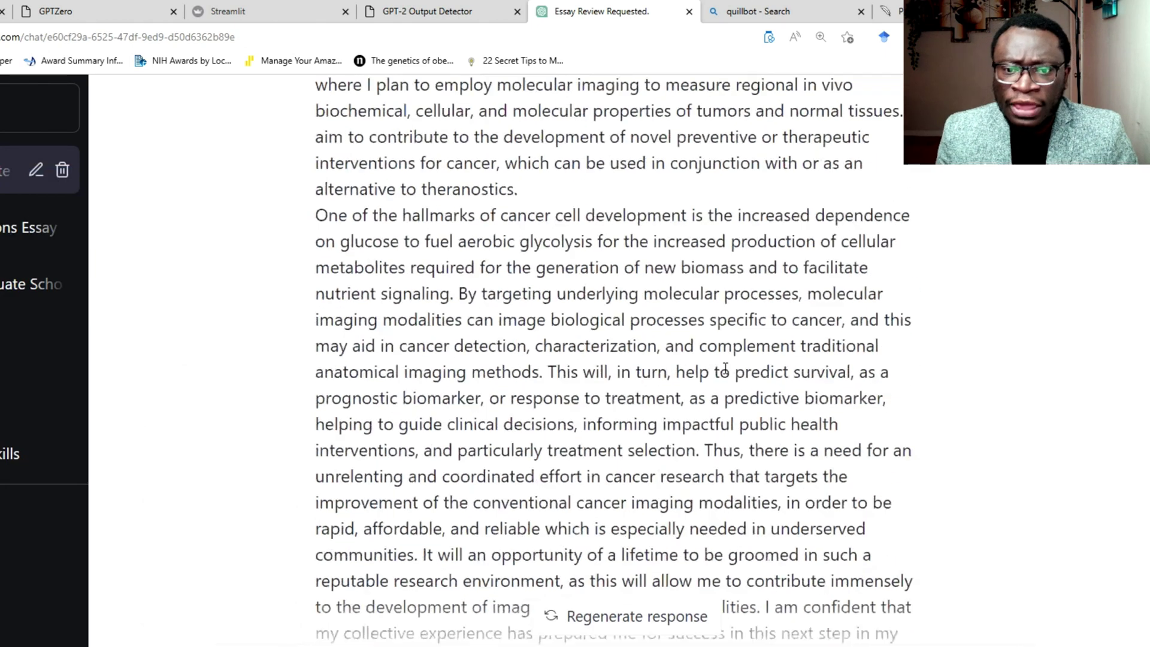
scroll(724, 367, "down", 5)
scroll(724, 366, "down", 2)
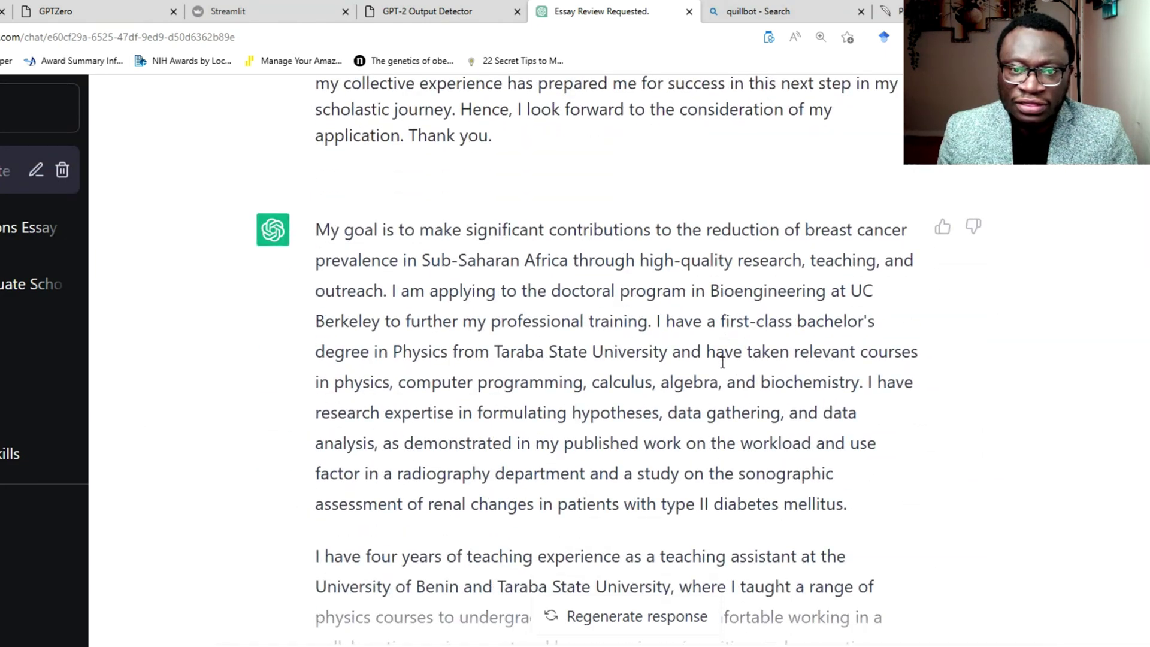
scroll(325, 232, "down", 2)
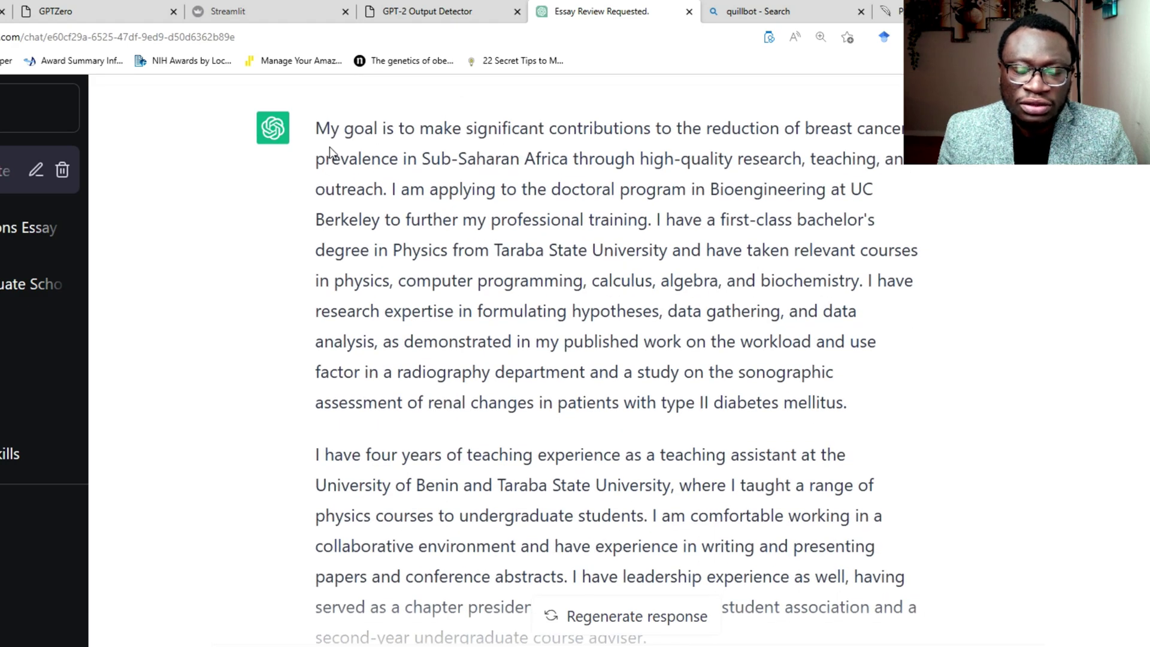
scroll(335, 157, "down", 10)
scroll(340, 161, "up", 7)
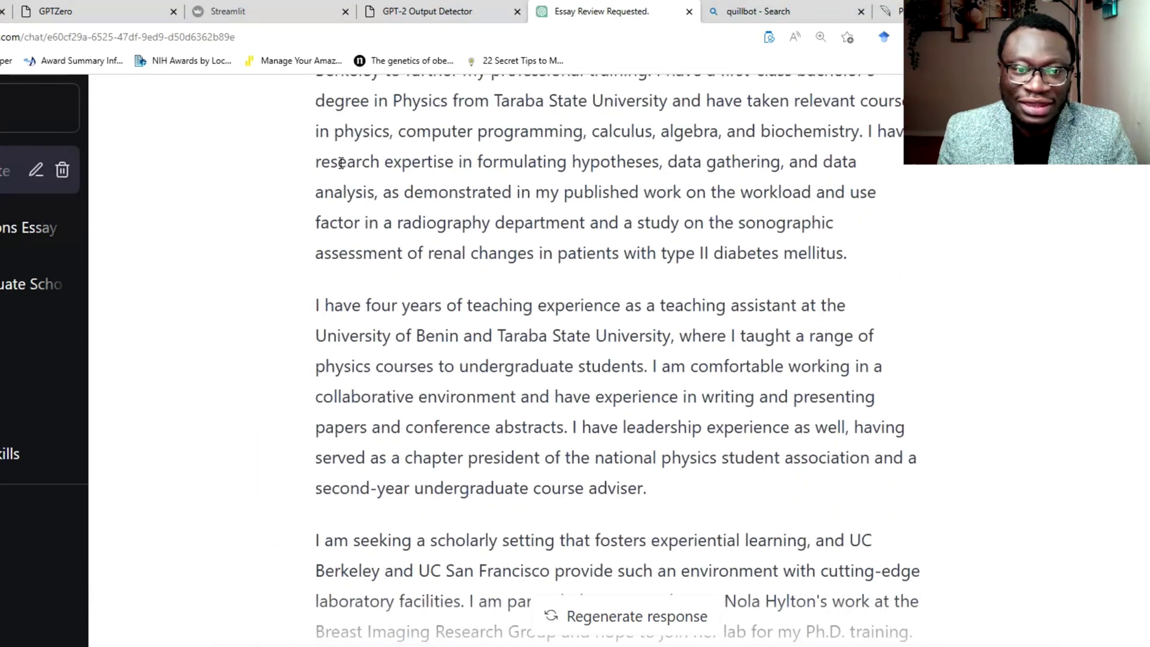
scroll(340, 161, "up", 3)
scroll(333, 154, "up", 2)
scroll(334, 154, "down", 2)
scroll(335, 158, "down", 6)
scroll(376, 204, "down", 20)
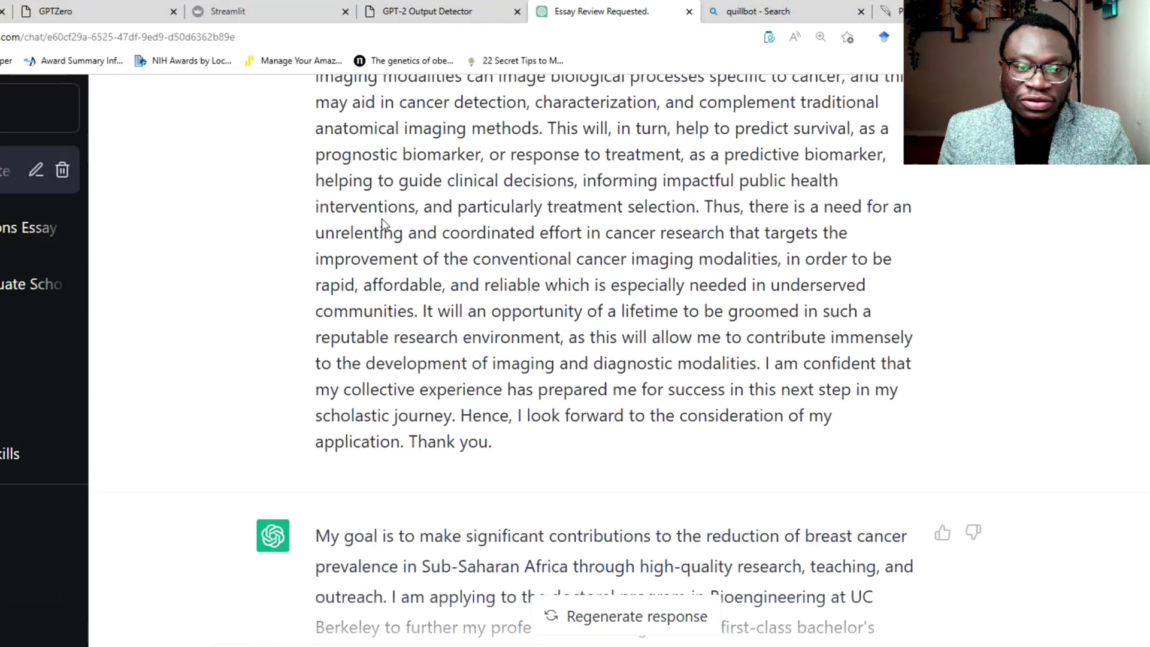
scroll(383, 219, "down", 8)
scroll(384, 218, "down", 2)
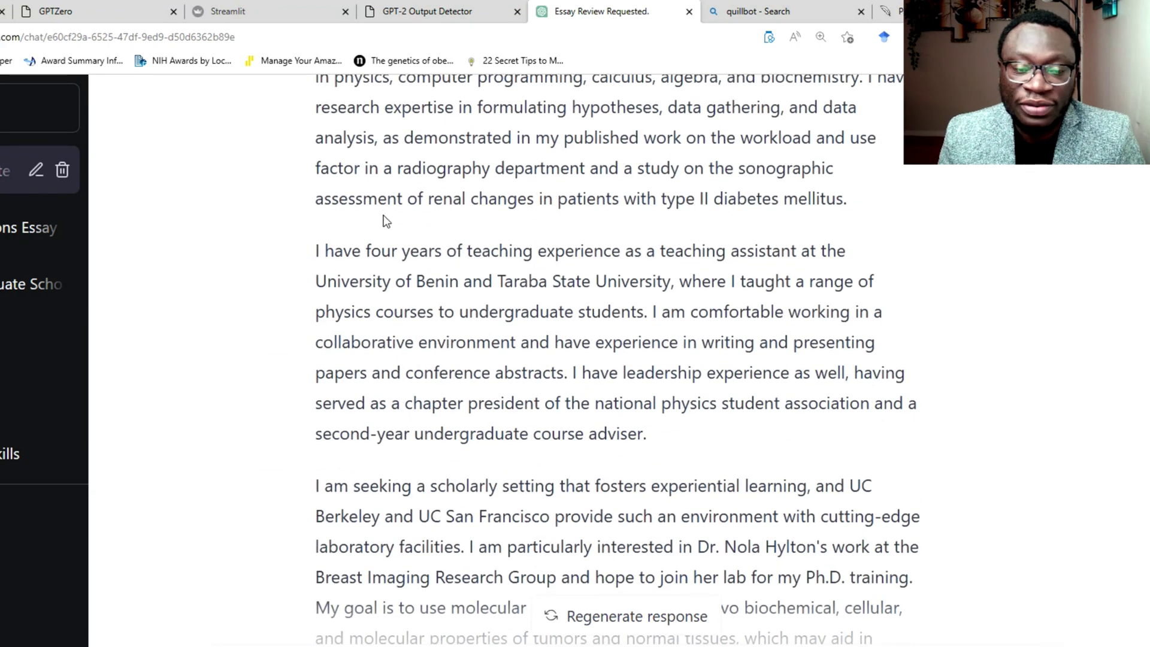
scroll(383, 219, "up", 3)
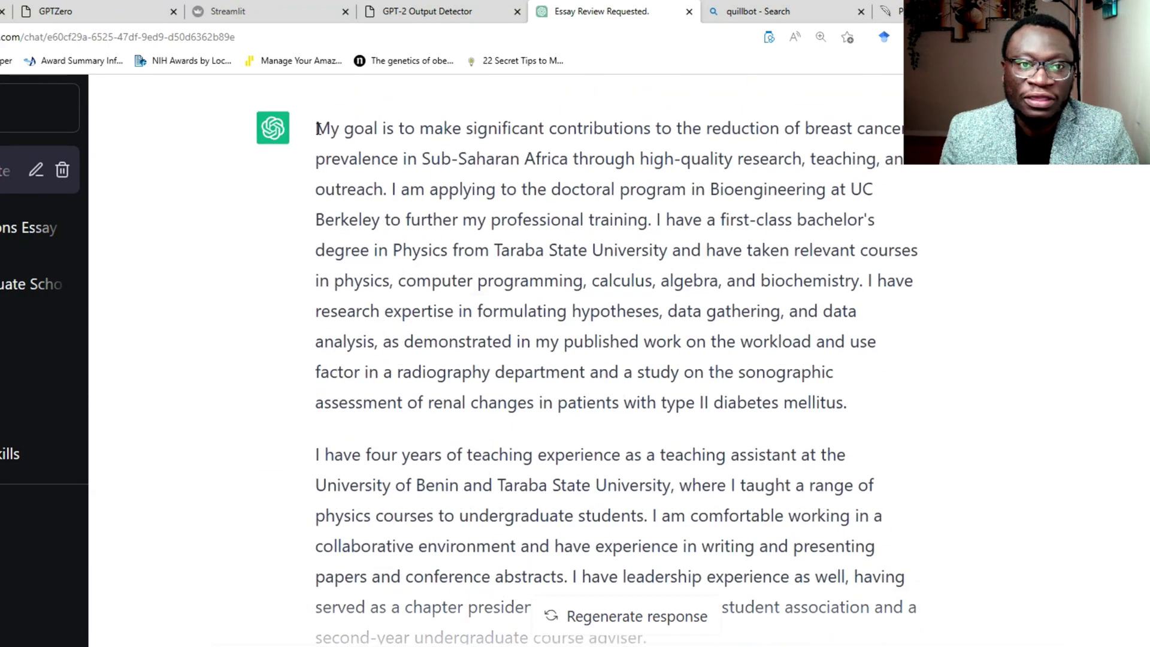
Highlight the corrected essay starting at "My goal is to make significant contributions" and review the text down to the conversation's end.
left_click_drag(321, 127, 651, 640)
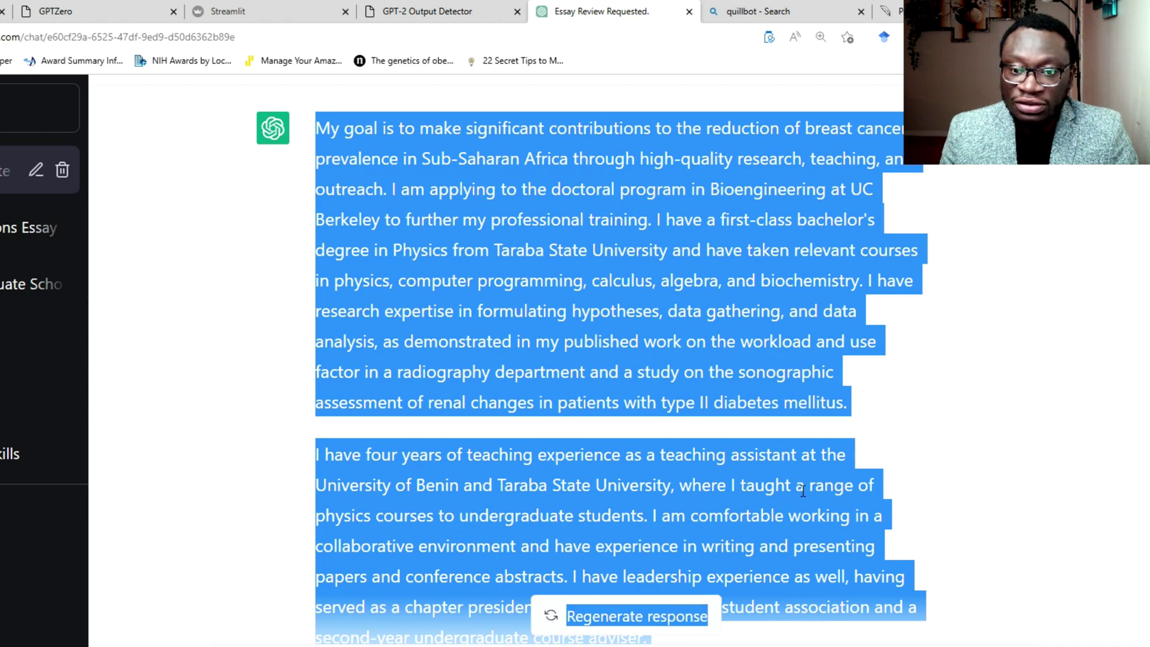
scroll(799, 481, "down", 5)
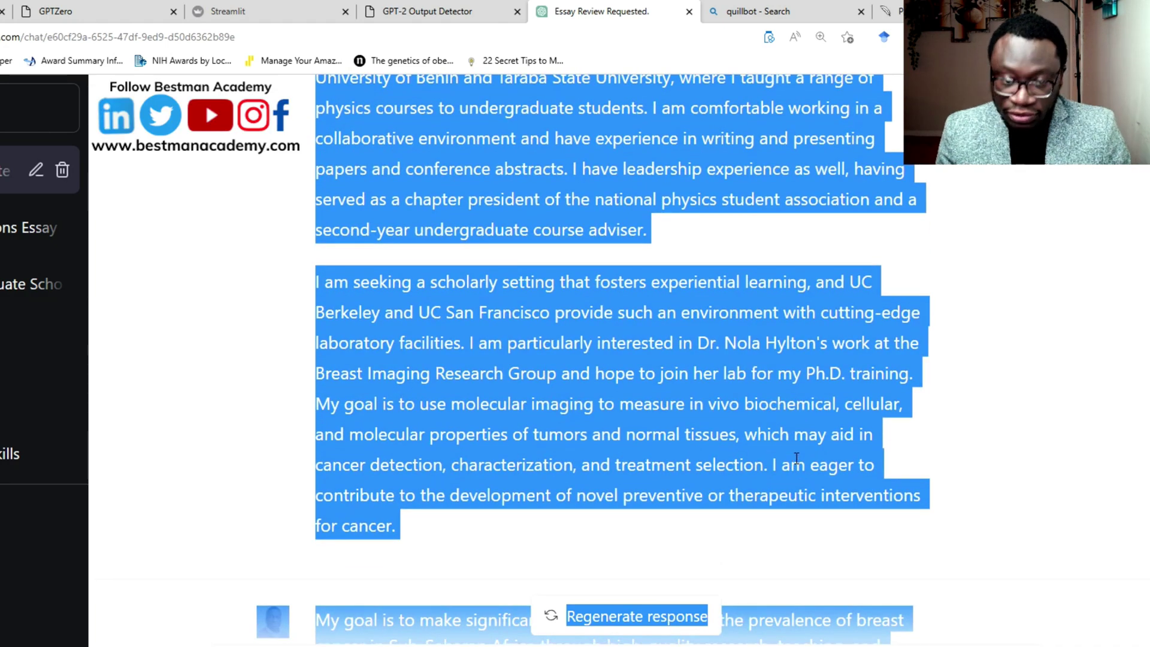
scroll(797, 458, "up", 5)
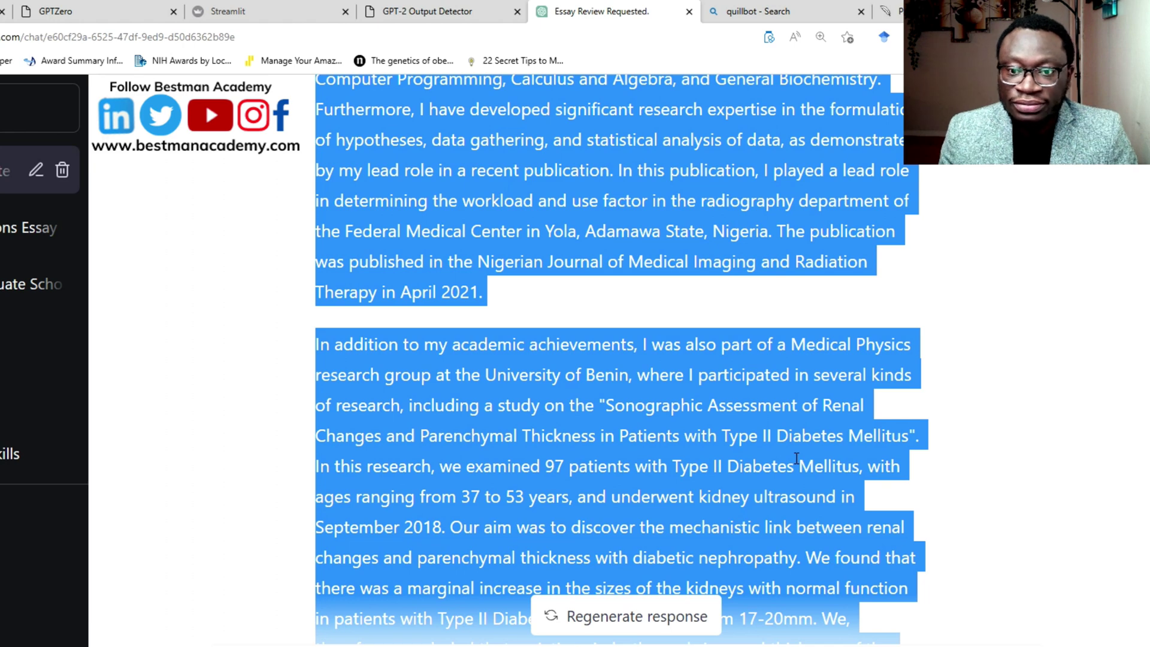
scroll(776, 401, "down", 3)
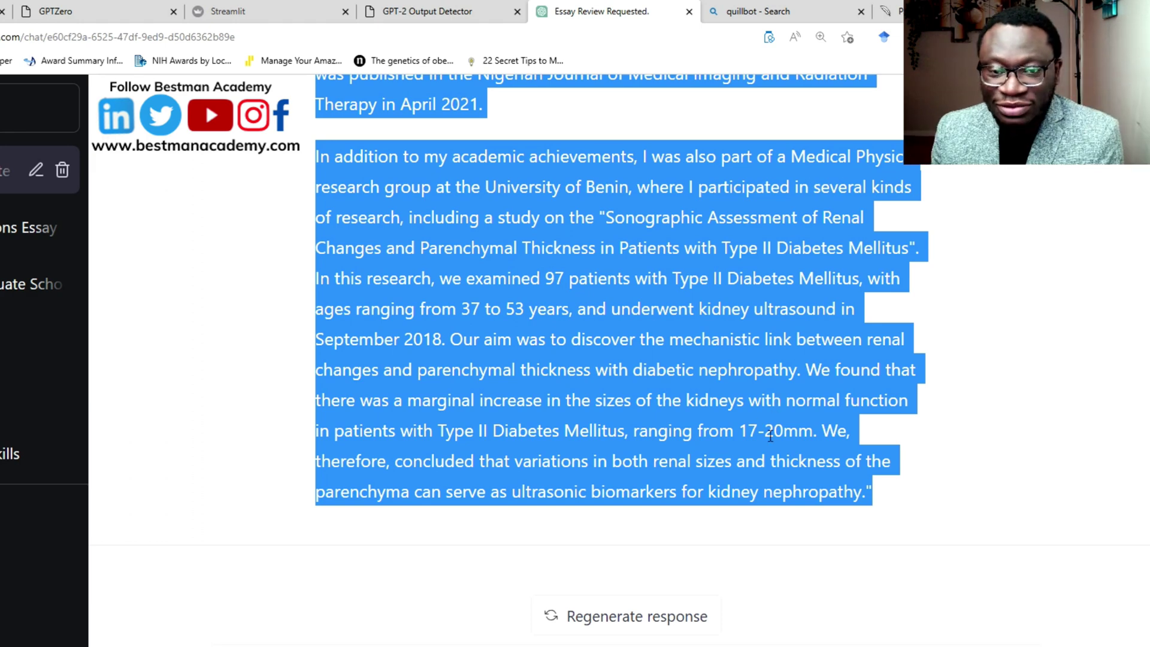
Review the single-paragraph correction prompts and compare the "In pursuit of my purpose" paragraph with its corrected reply.
scroll(554, 315, "up", 10)
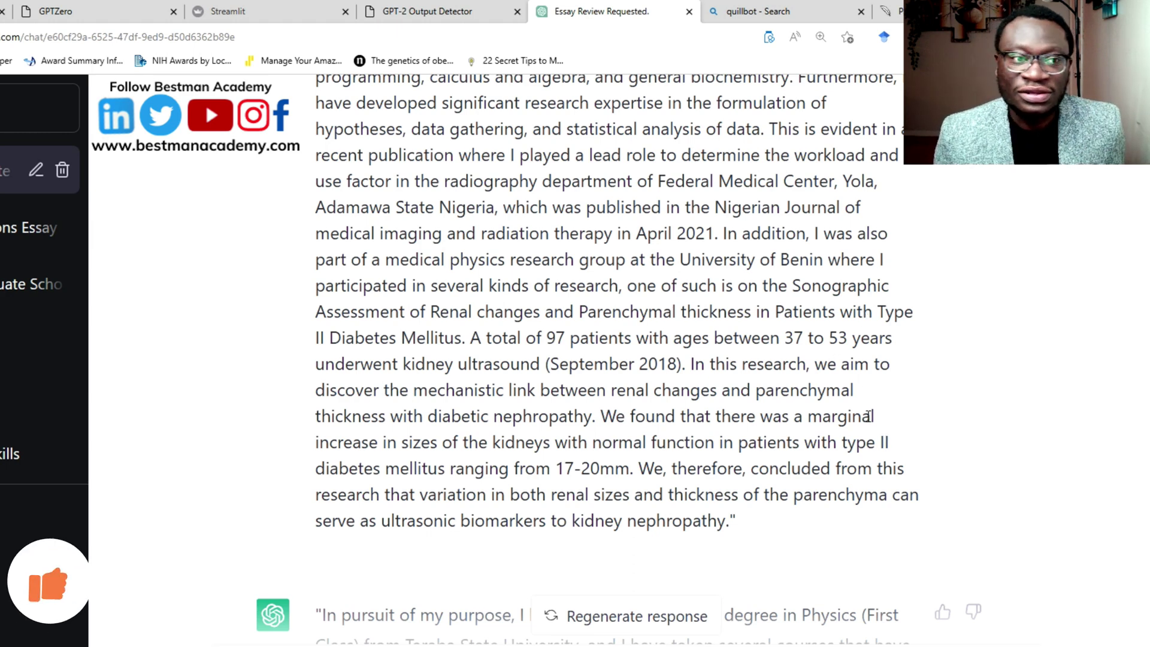
scroll(871, 414, "up", 8)
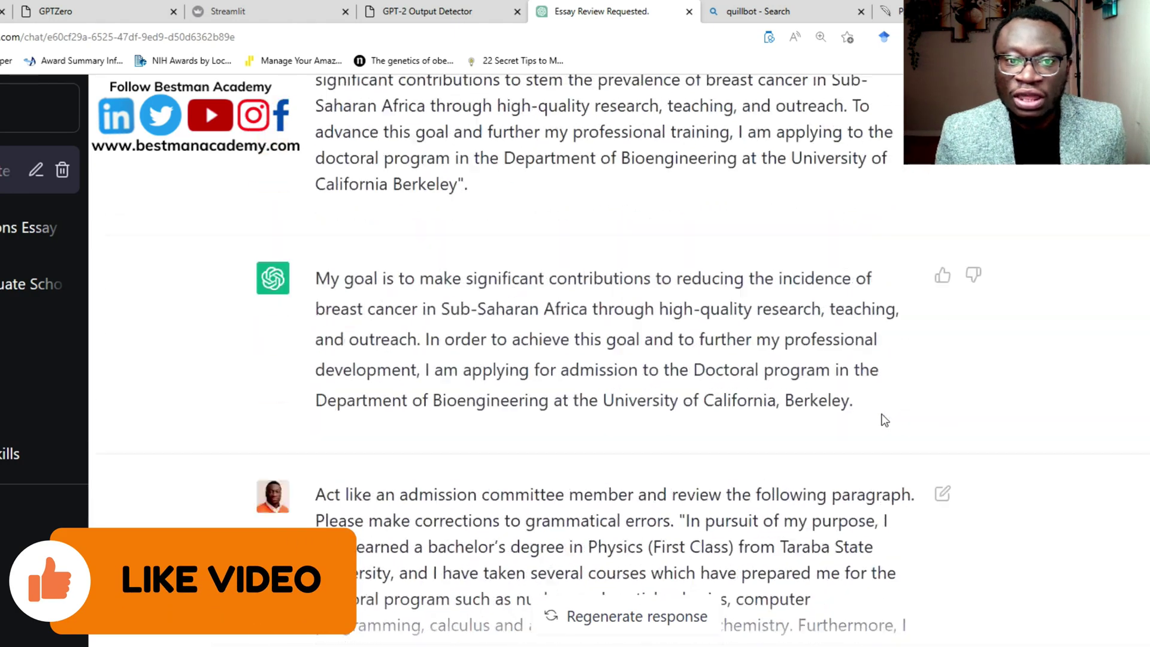
scroll(884, 419, "down", 9)
scroll(884, 419, "up", 6)
scroll(885, 419, "up", 2)
scroll(884, 420, "down", 13)
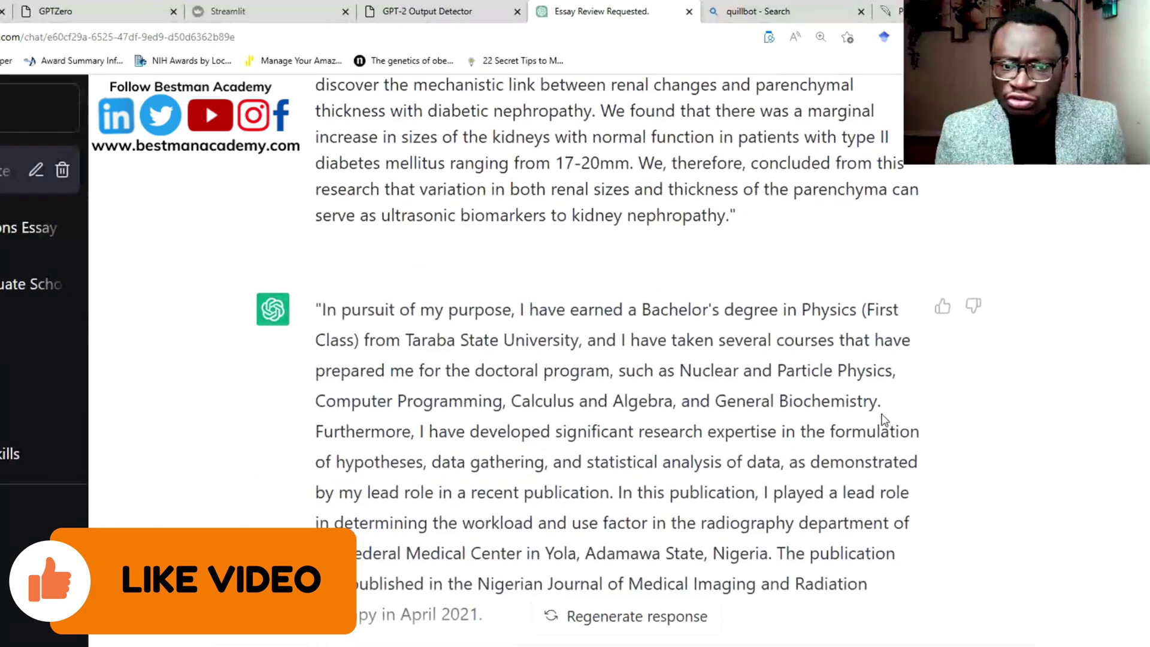
scroll(884, 419, "down", 8)
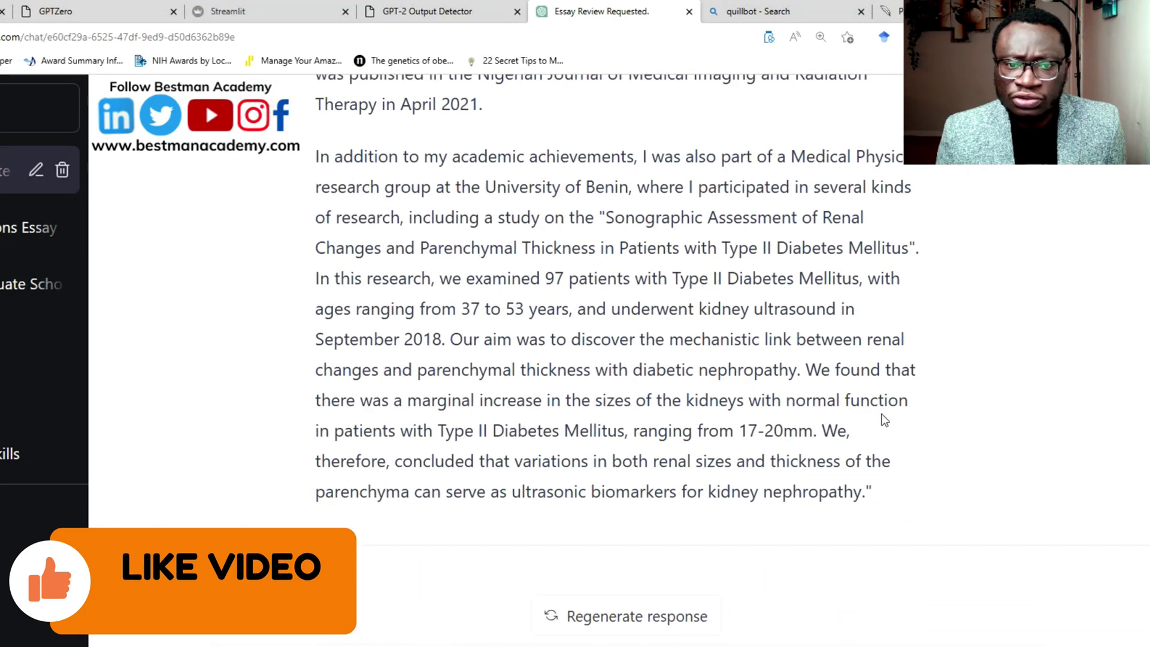
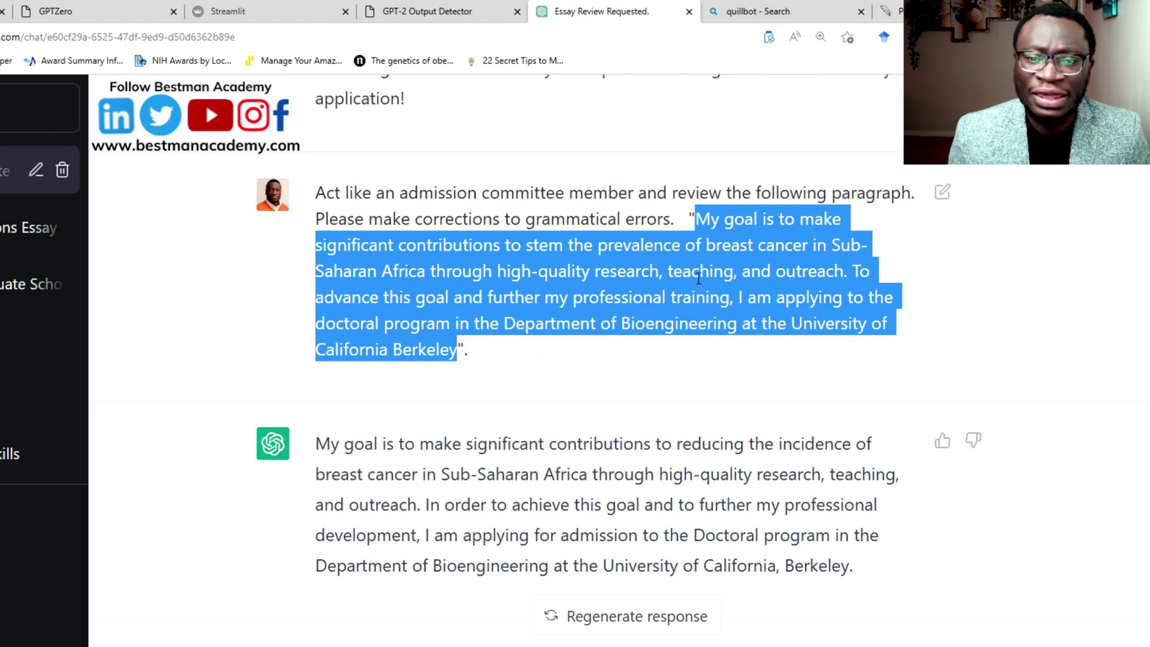
Compare the opening "My goal is" paragraph in the prompt with its corrected version by highlighting each text.
scroll(642, 310, "down", 3)
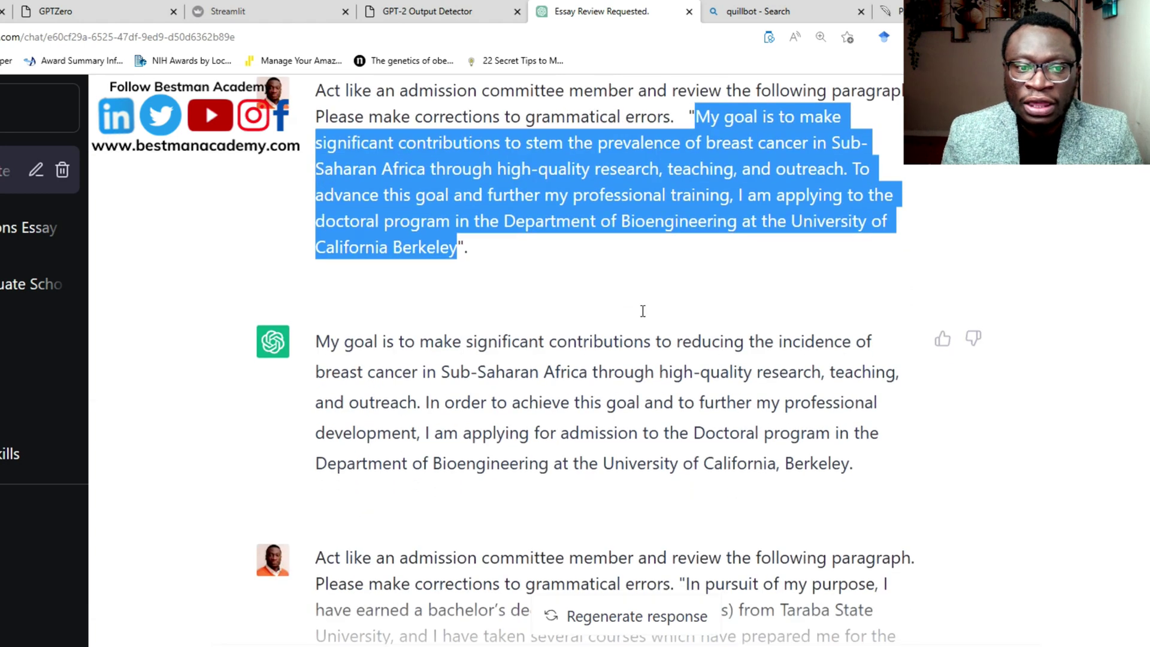
left_click_drag(318, 240, 864, 367)
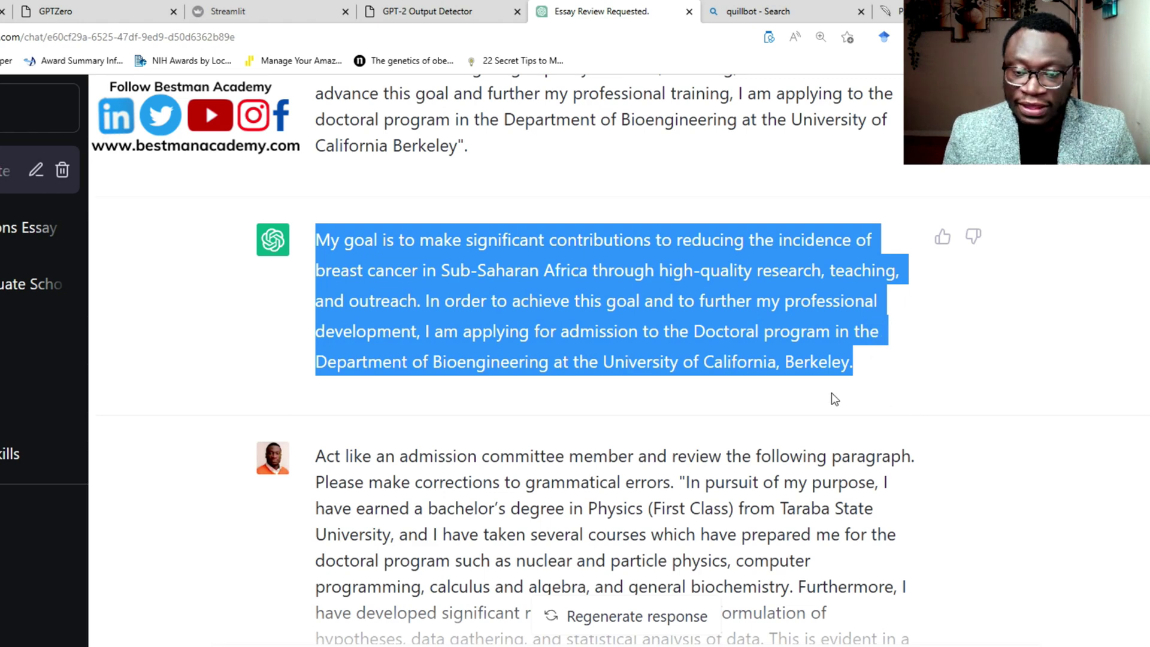
scroll(723, 399, "up", 3)
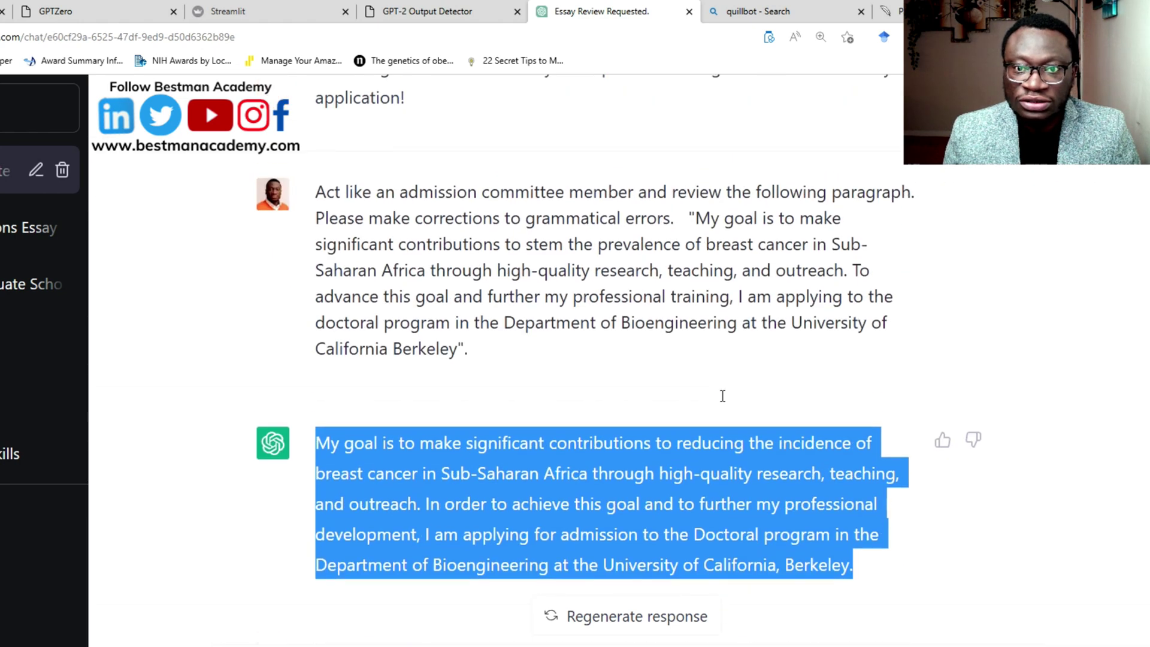
left_click_drag(694, 221, 547, 393)
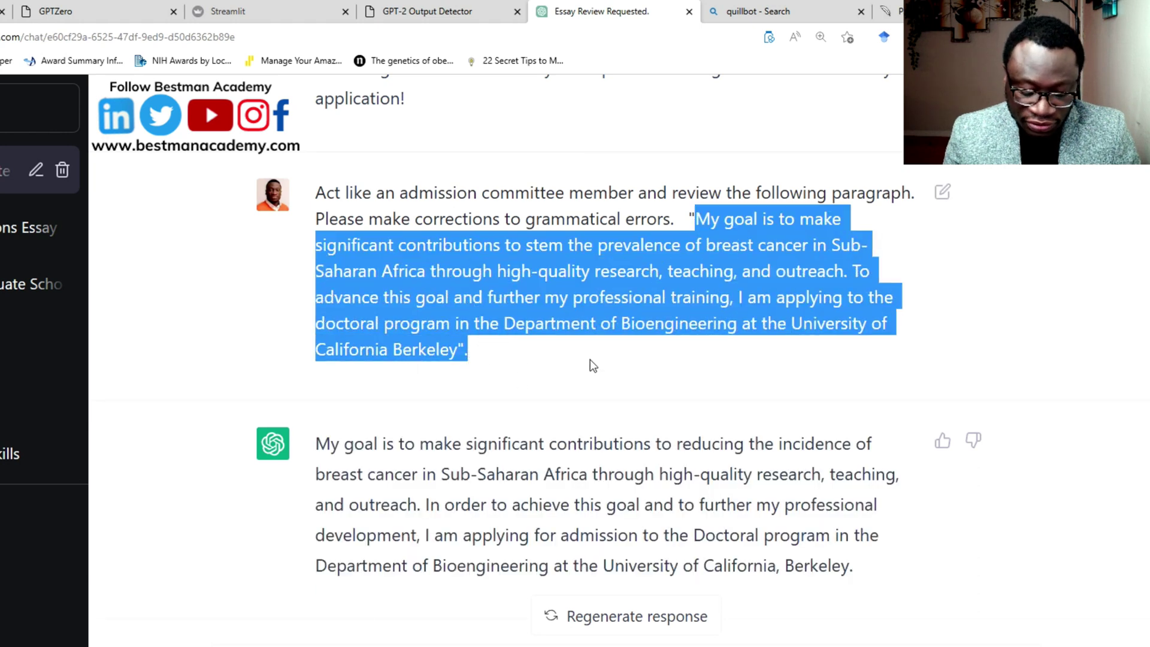
Copy the corrected opening paragraph, from "My goal is" through "University of California, Berkeley", from the reply to the single-paragraph prompt.
left_click_drag(315, 443, 849, 565)
right_click(626, 497)
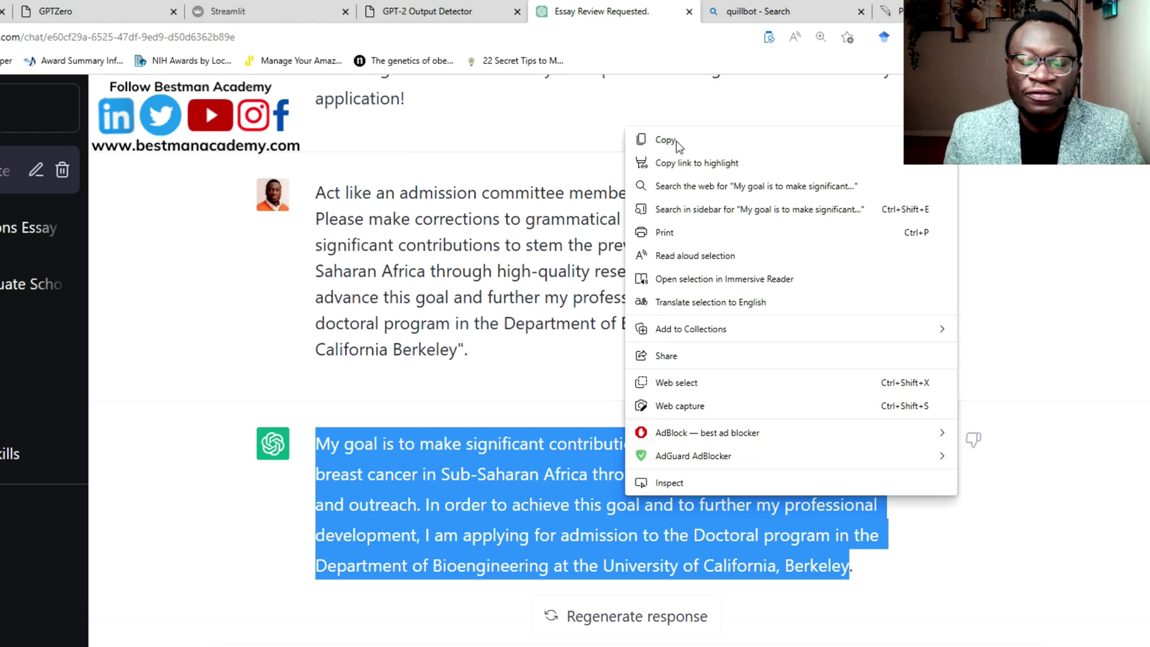
left_click(677, 141)
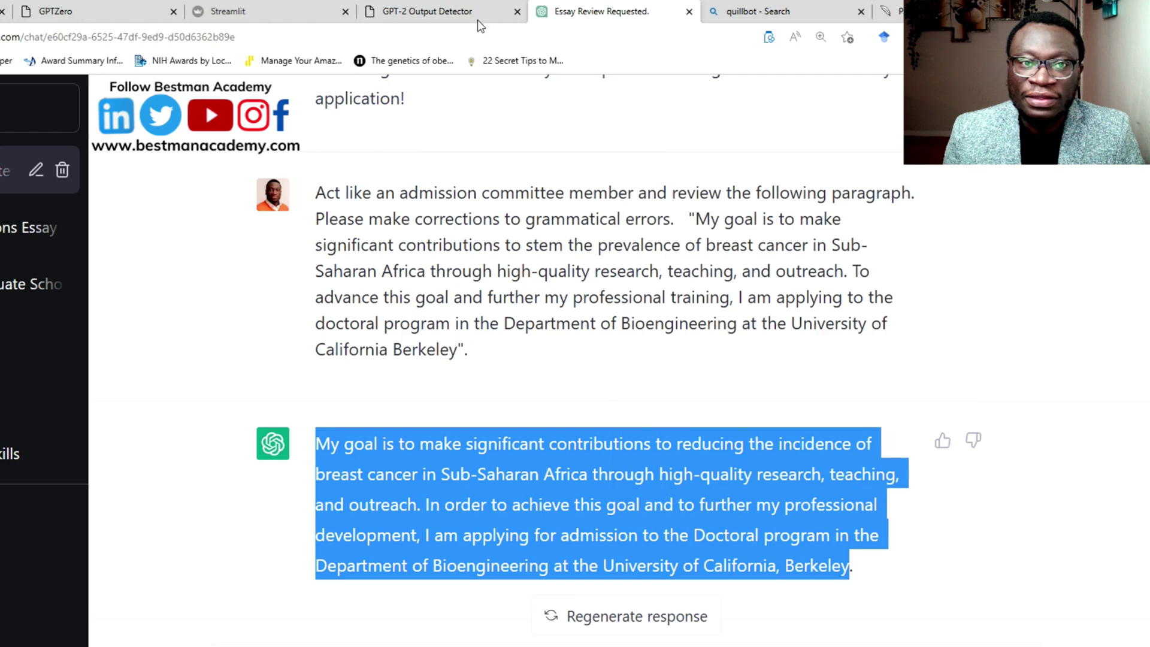
Run the copied opening paragraph through the GPT-2 Output Detector, and clear its text field.
left_click(473, 15)
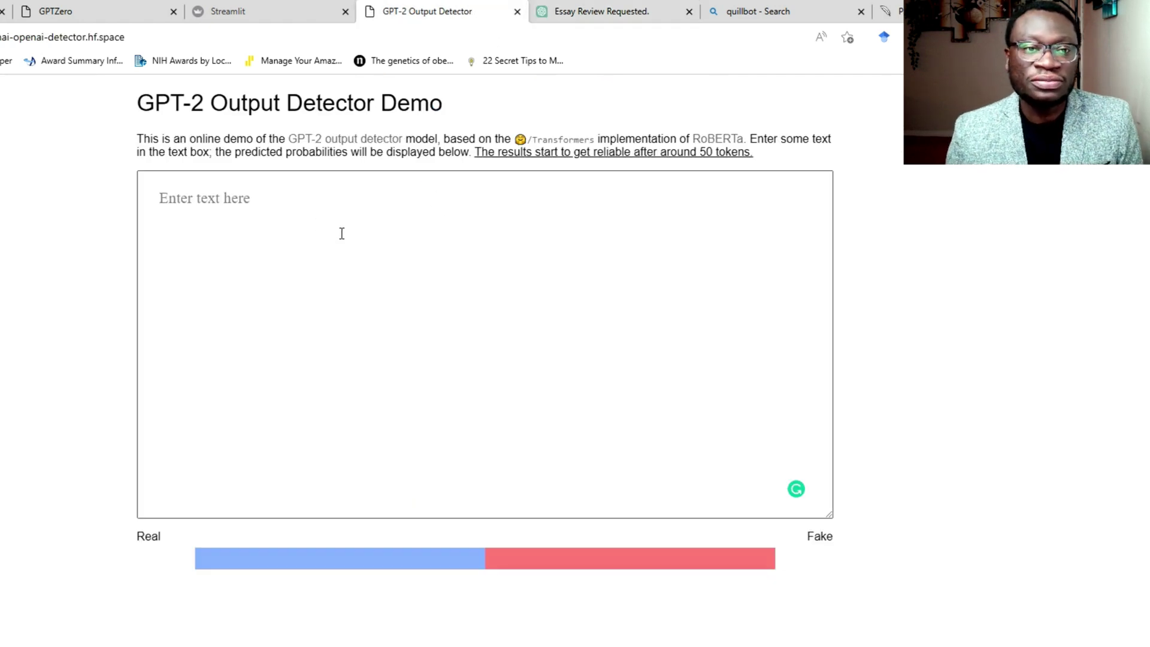
left_click(315, 205)
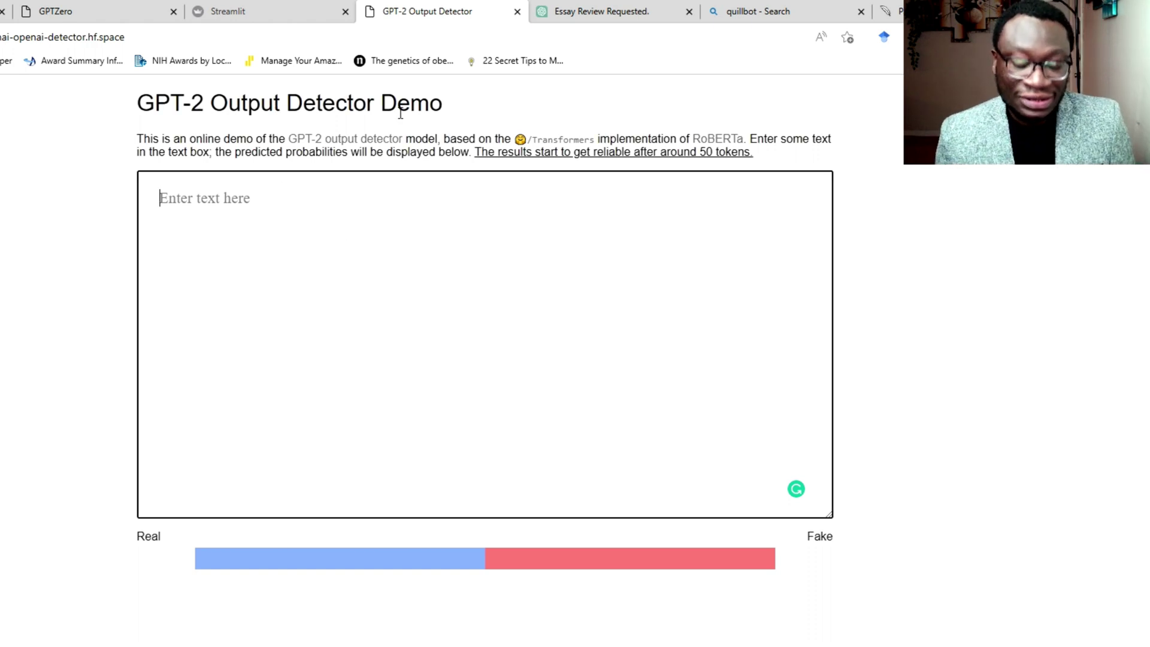
key("ctrl+v")
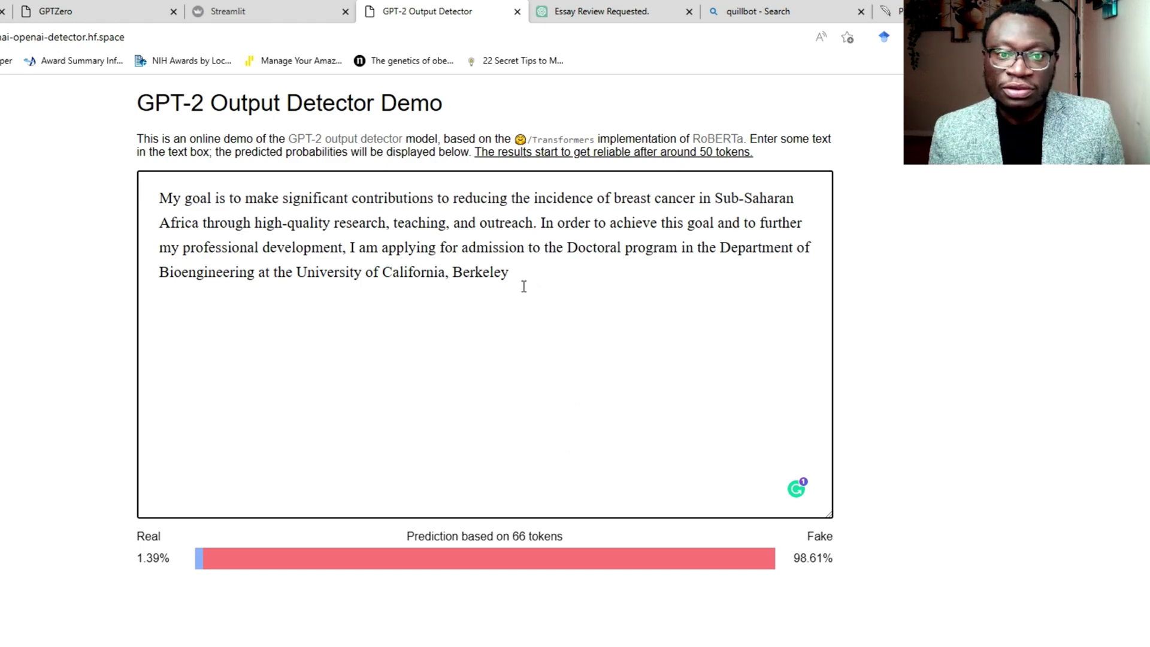
left_click_drag(523, 278, 66, 194)
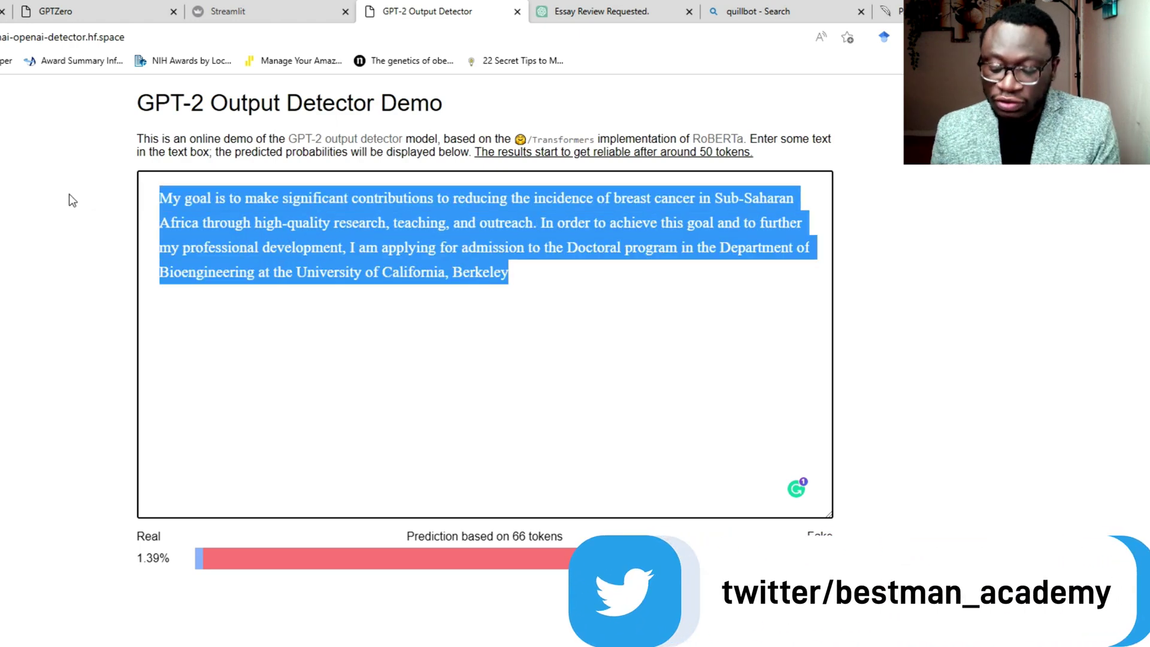
key("BackSpace")
Return to the ChatGPT conversation and review the prompt with the "In pursuit of my purpose" paragraph, highlighting its first part.
left_click(608, 12)
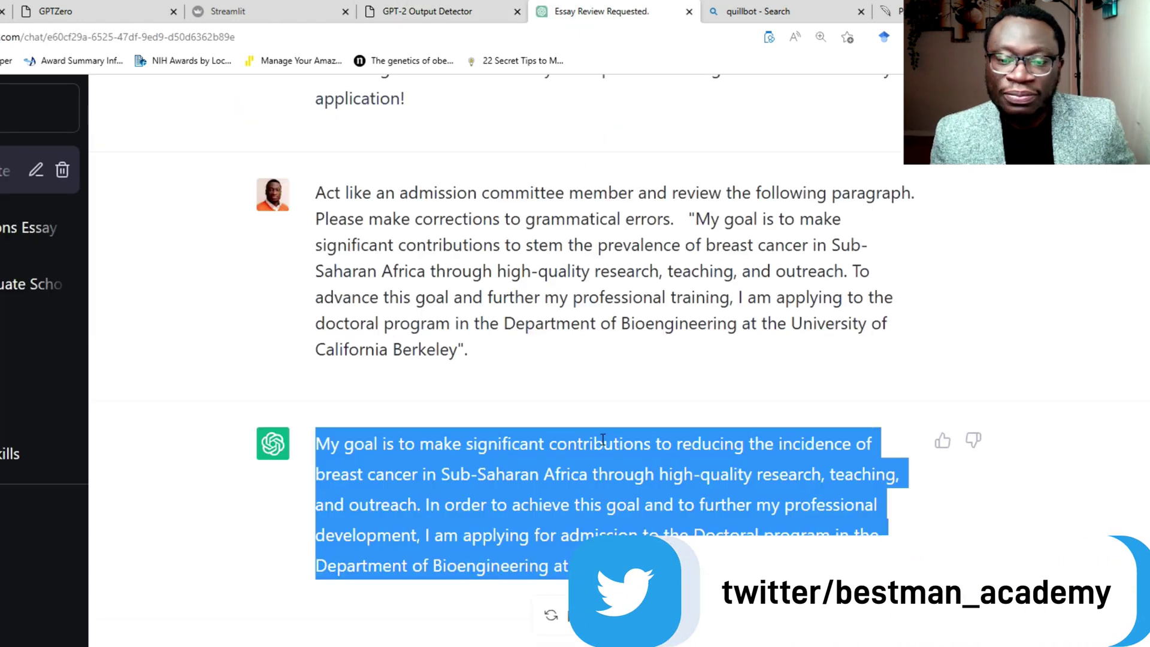
scroll(626, 395, "down", 3)
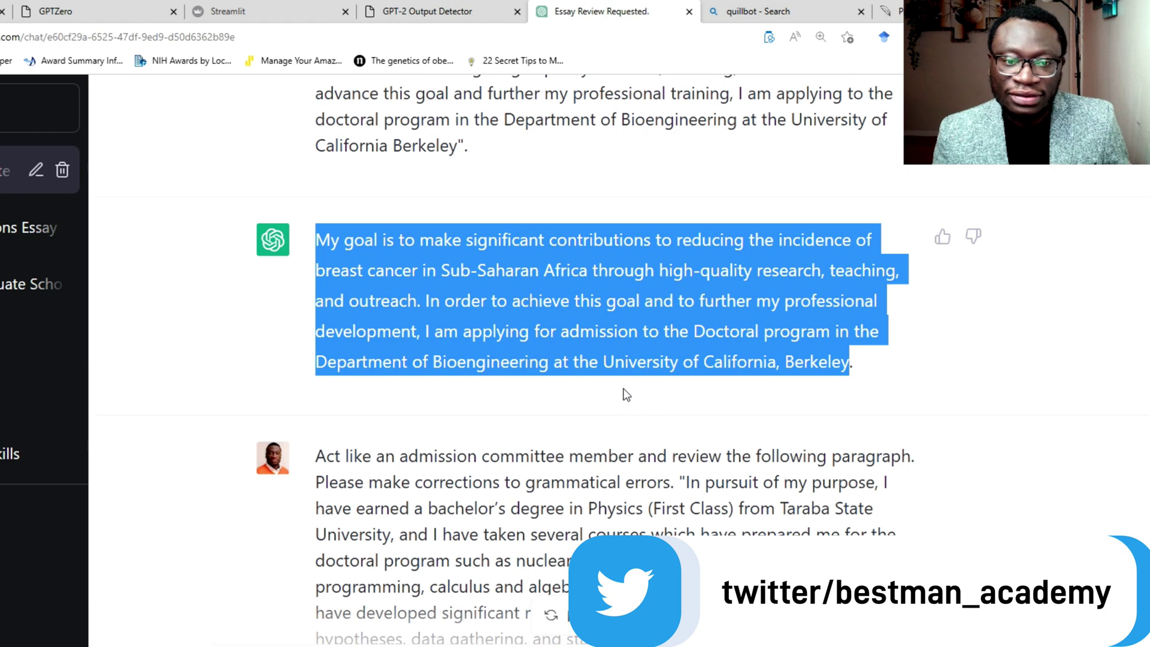
scroll(626, 395, "down", 3)
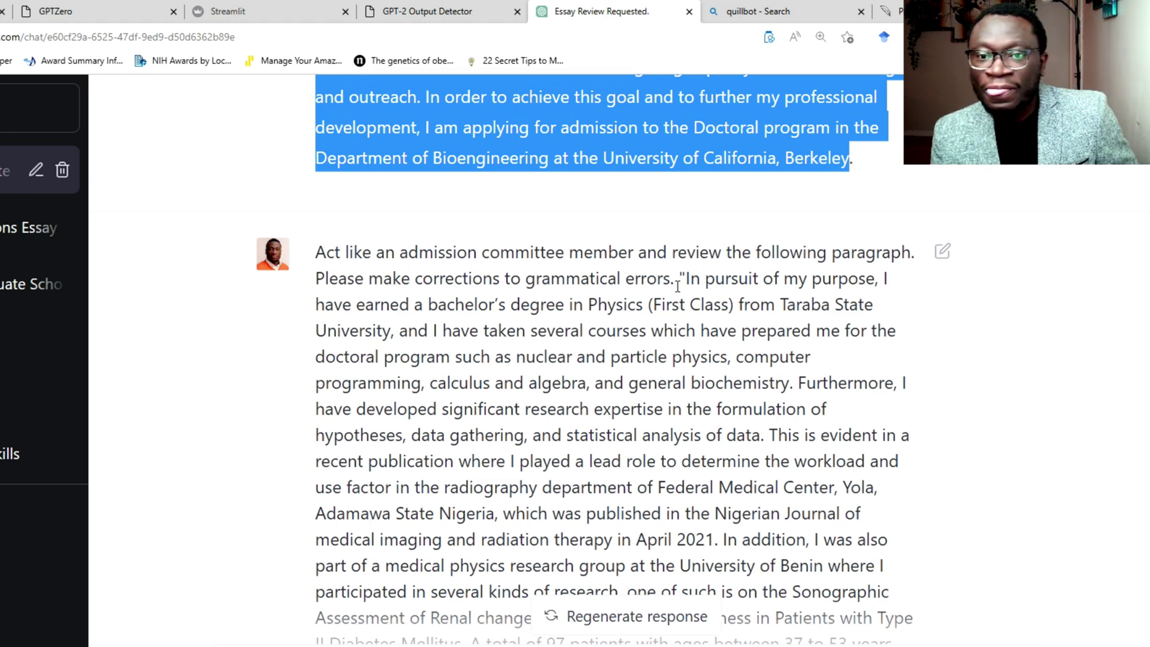
scroll(677, 286, "down", 2)
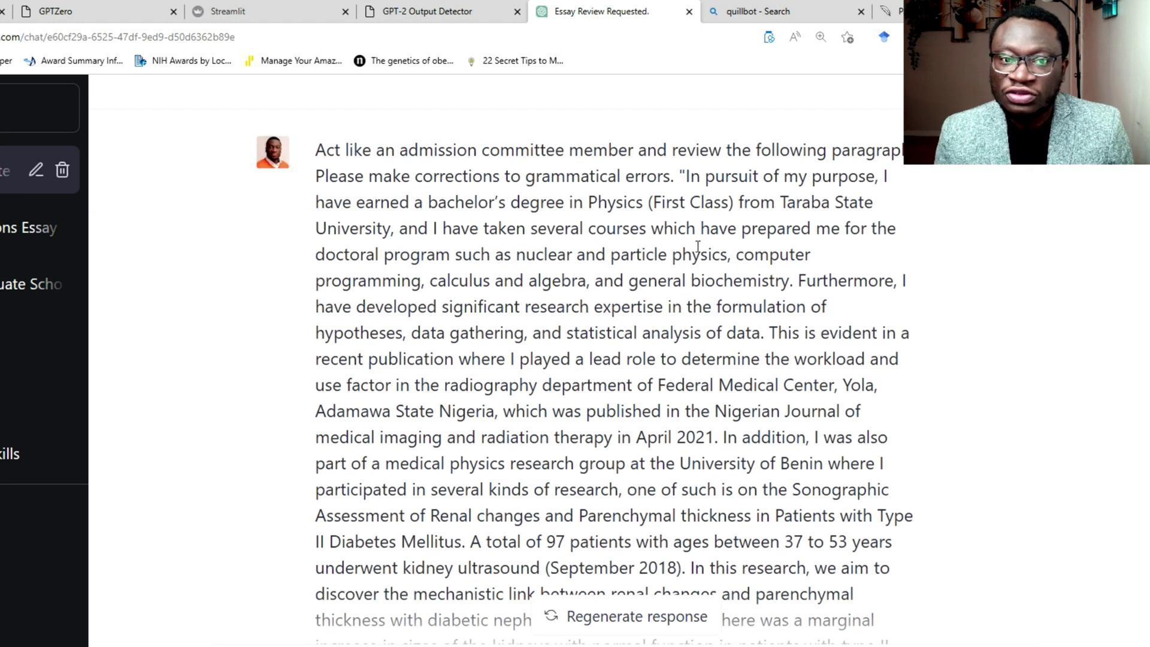
left_click_drag(686, 176, 762, 445)
scroll(710, 407, "down", 4)
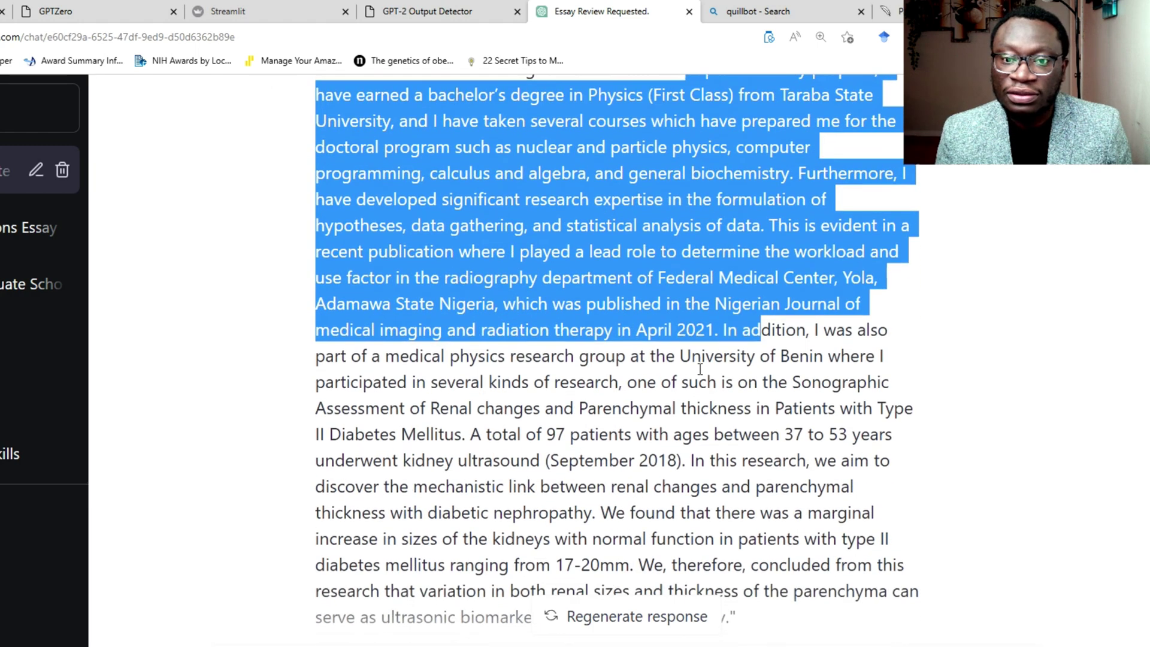
scroll(711, 358, "up", 3)
scroll(712, 359, "up", 1)
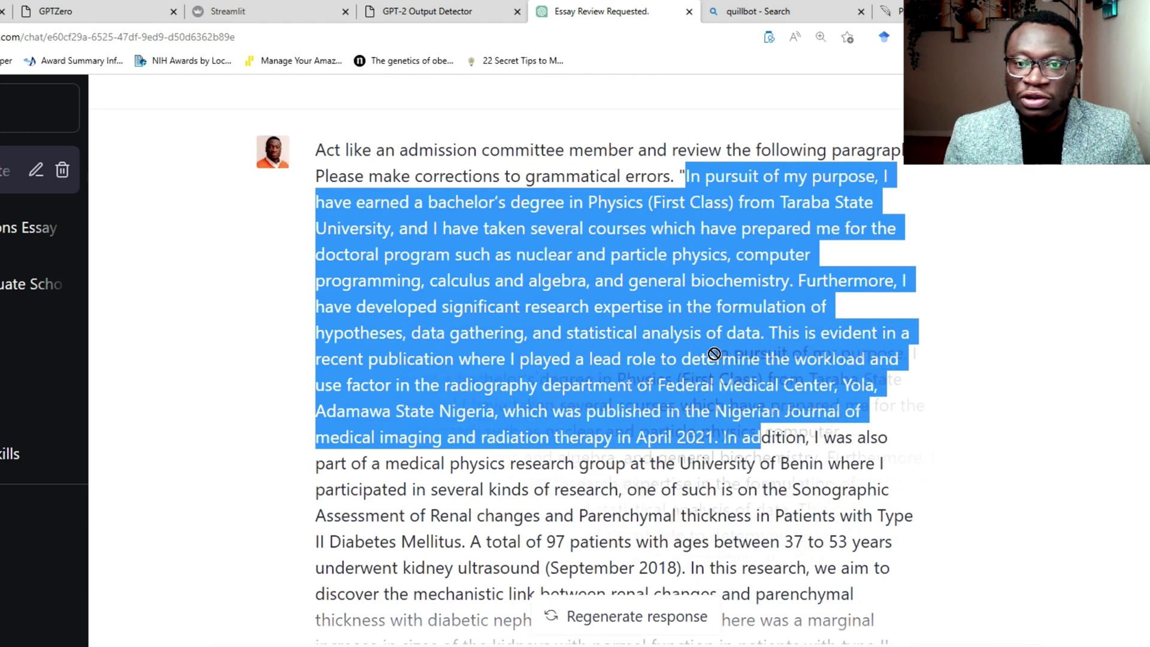
scroll(709, 289, "down", 5)
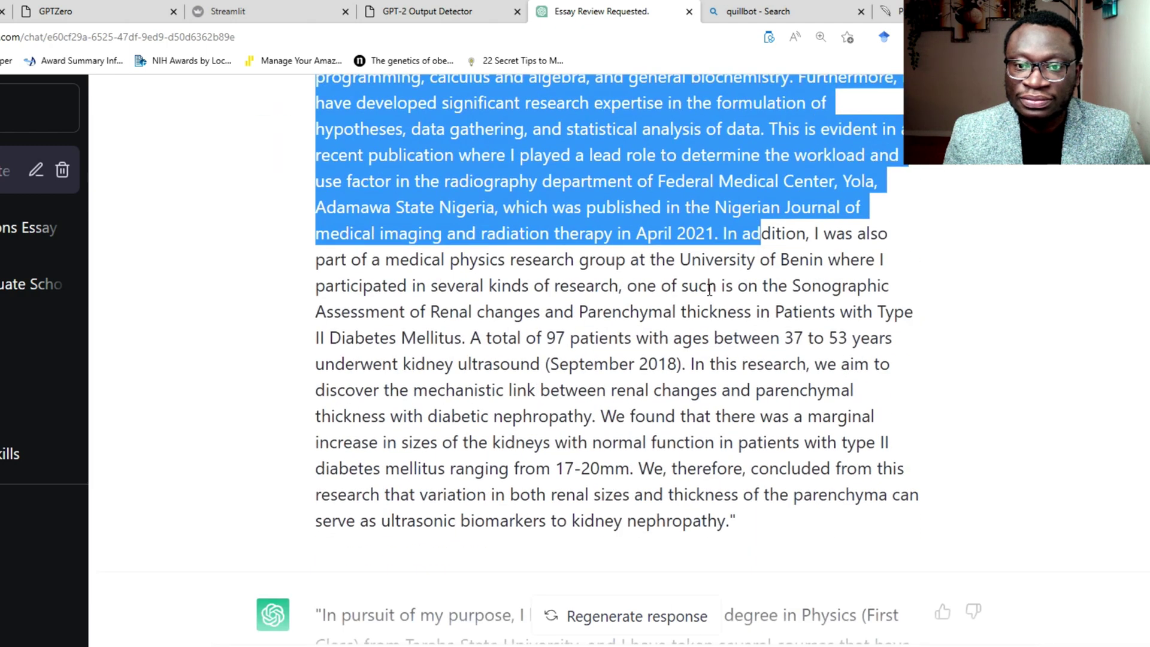
scroll(709, 290, "up", 5)
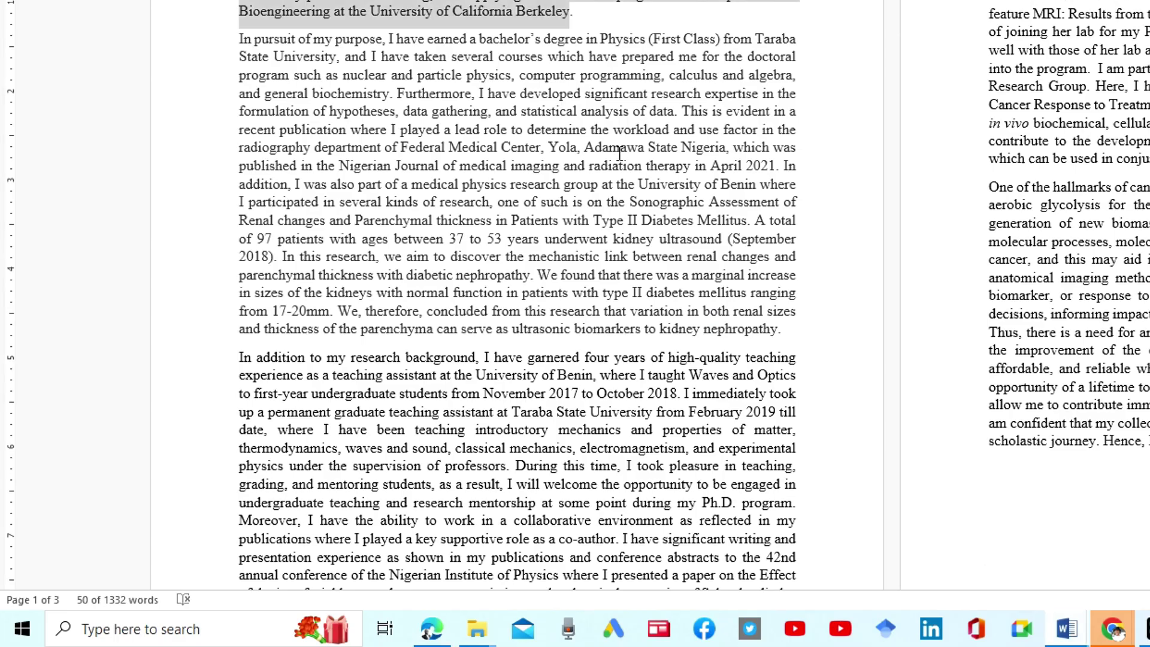
Check the word count of the original "In pursuit of my purpose" paragraph in the Word document, and return to the ChatGPT conversation.
left_click_drag(240, 38, 773, 327)
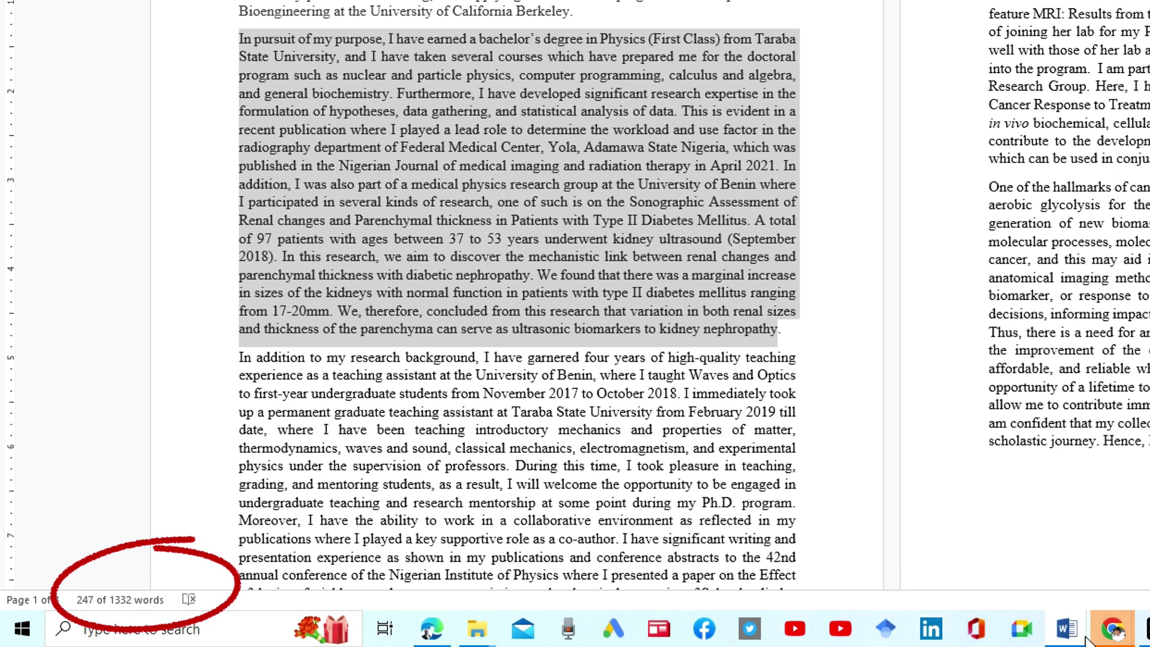
left_click(431, 628)
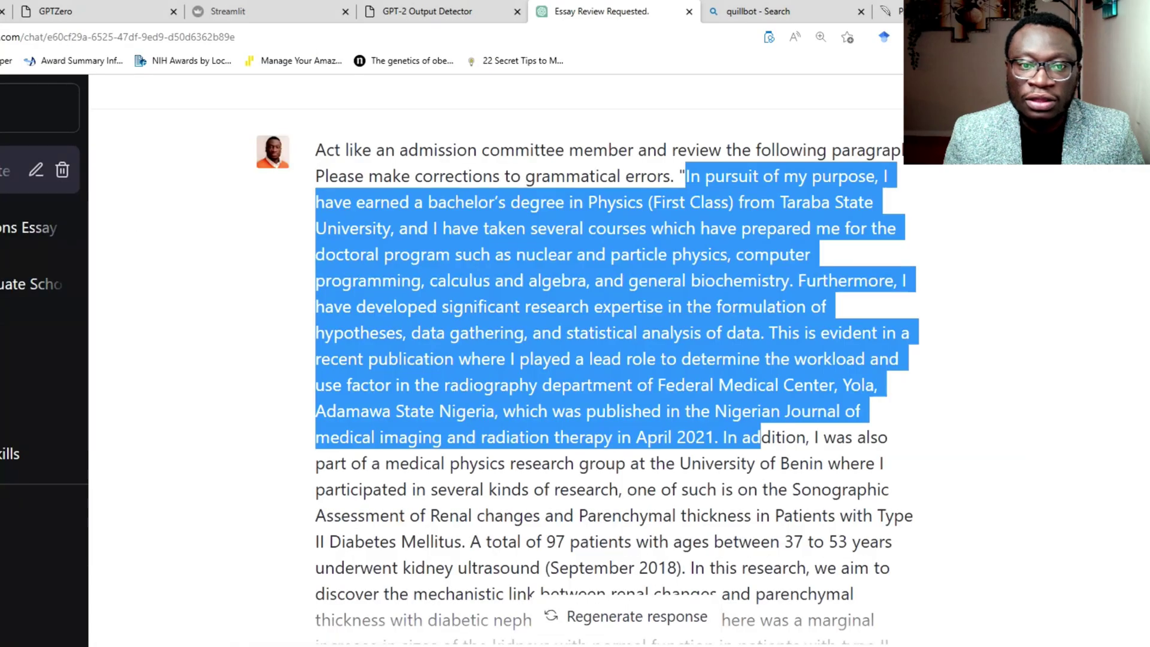
Copy ChatGPT's full corrected reply, from "In pursuit of my purpose" through "biomarkers for kidney nephropathy".
scroll(803, 265, "down", 10)
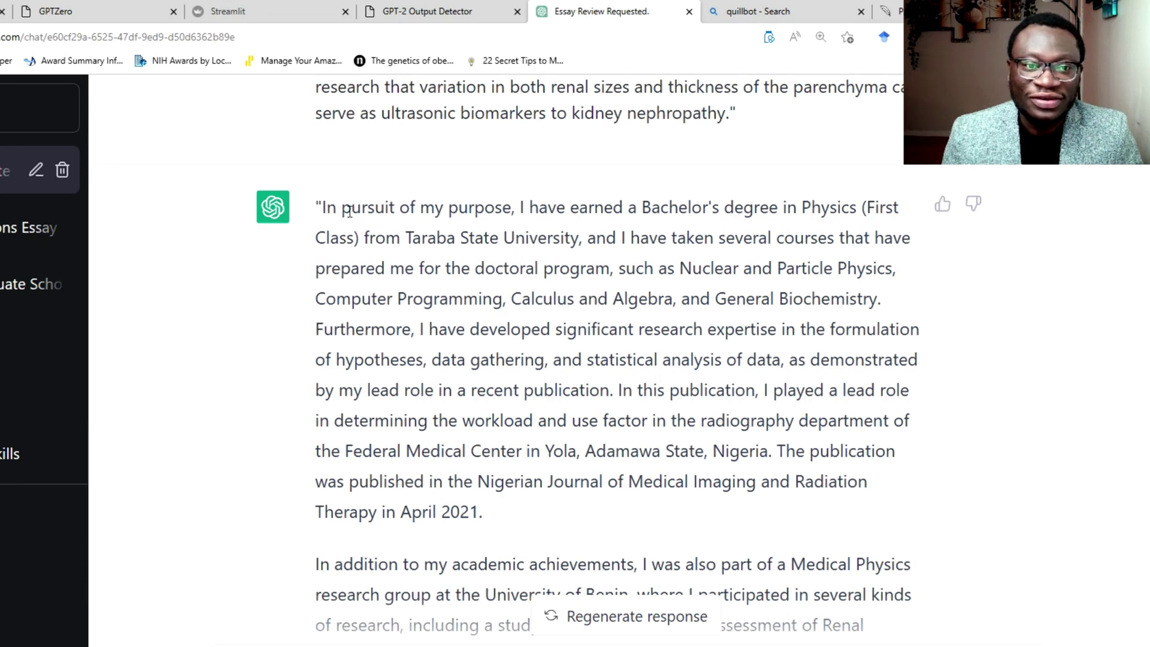
left_click_drag(323, 205, 902, 612)
key("ctrl+c")
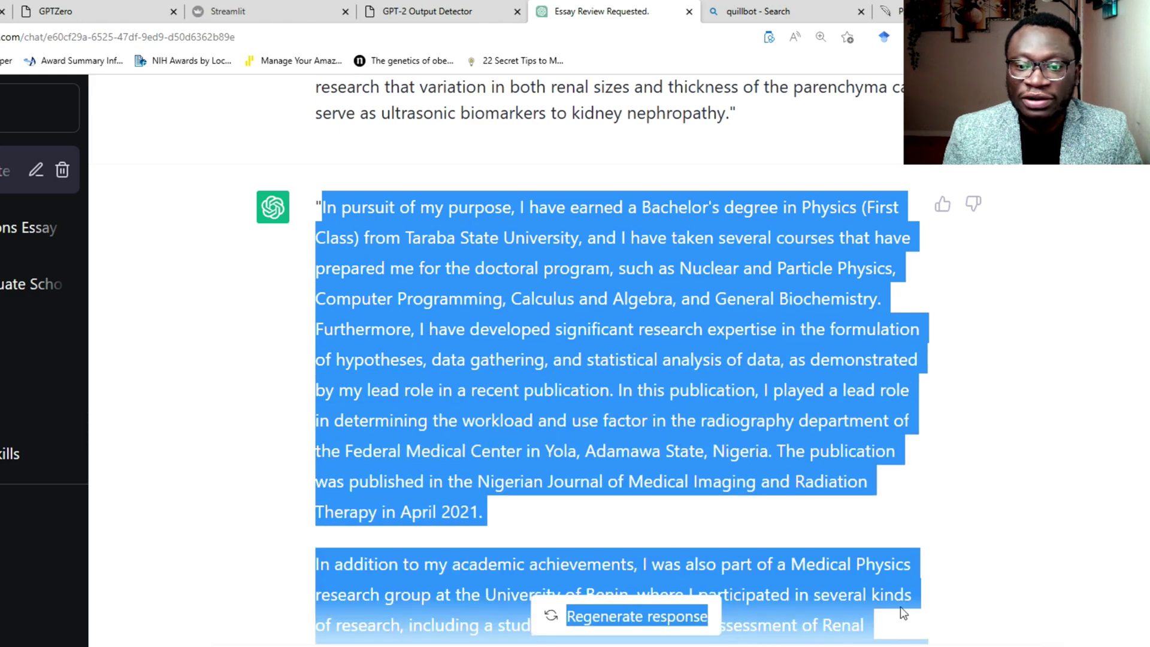
scroll(785, 468, "down", 6)
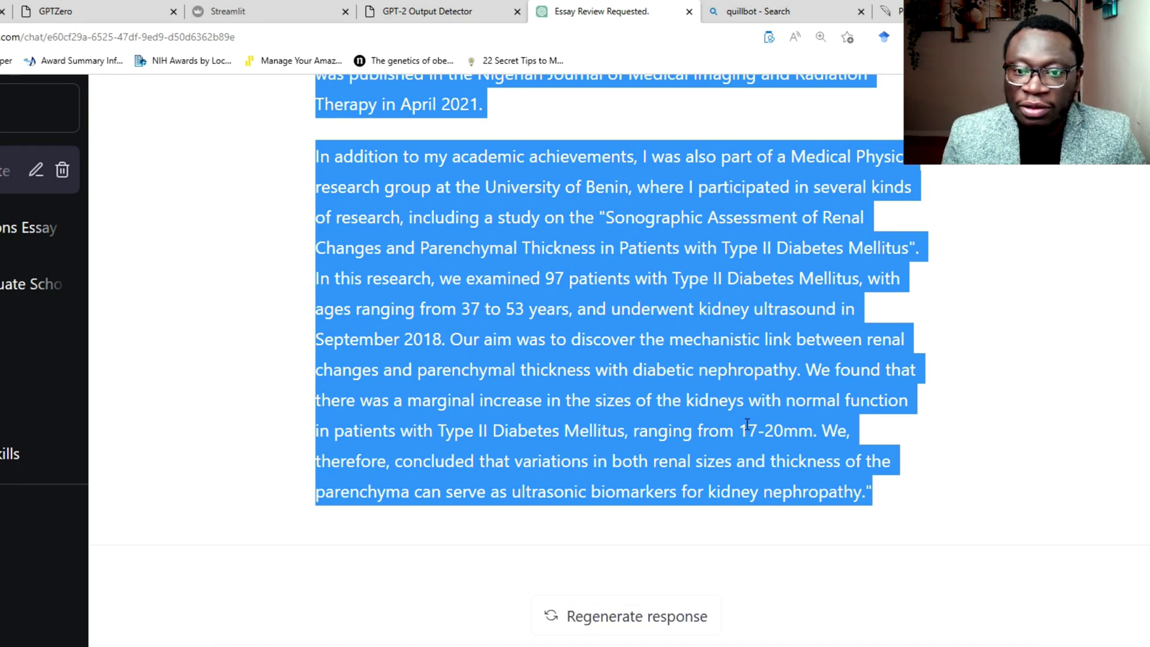
scroll(747, 424, "up", 3)
scroll(743, 430, "down", 2)
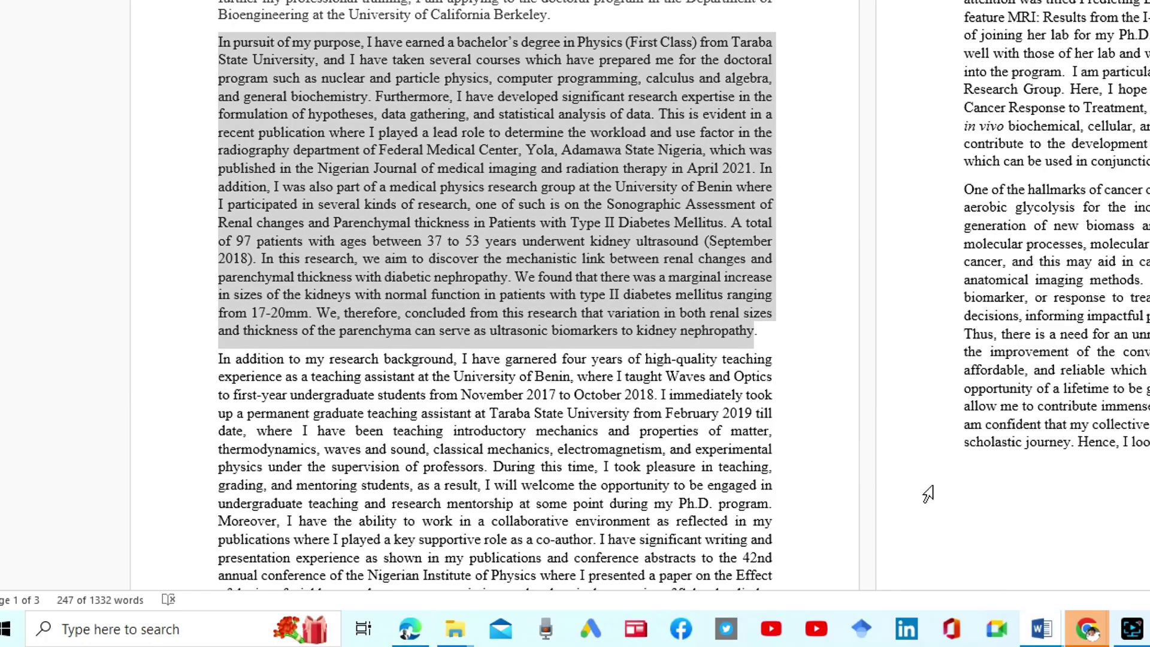
Switch to the Word document and paste the copied reply two lines below the "My goal is" paragraph at the document's end.
scroll(889, 425, "down", 20)
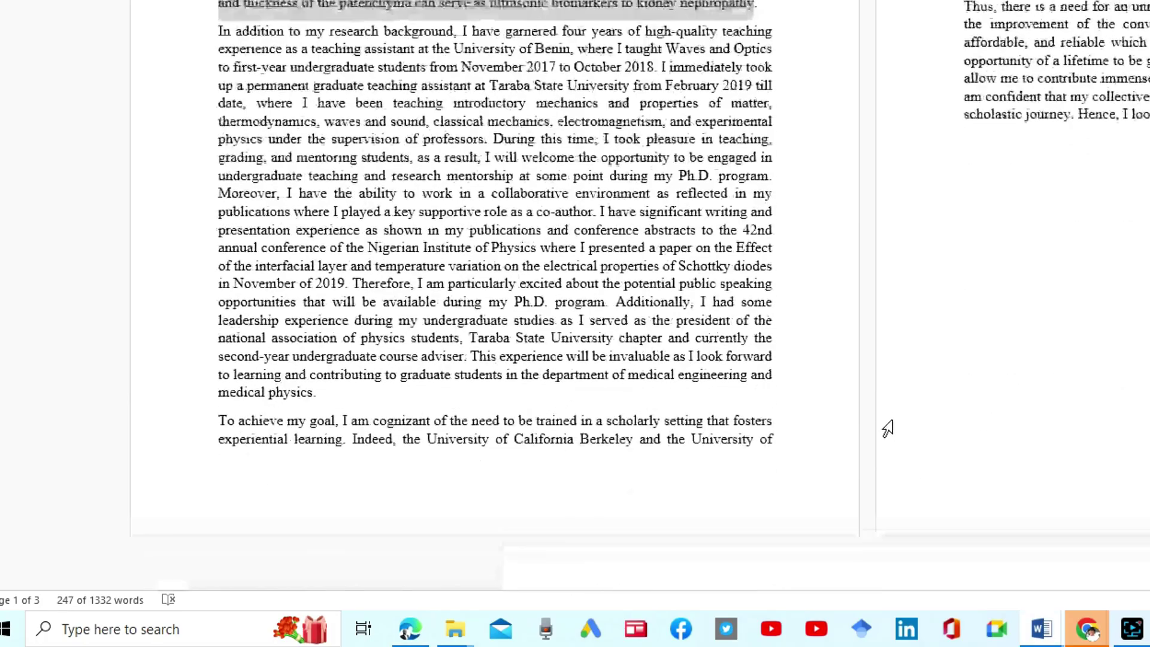
scroll(894, 416, "down", 5)
left_click(875, 236)
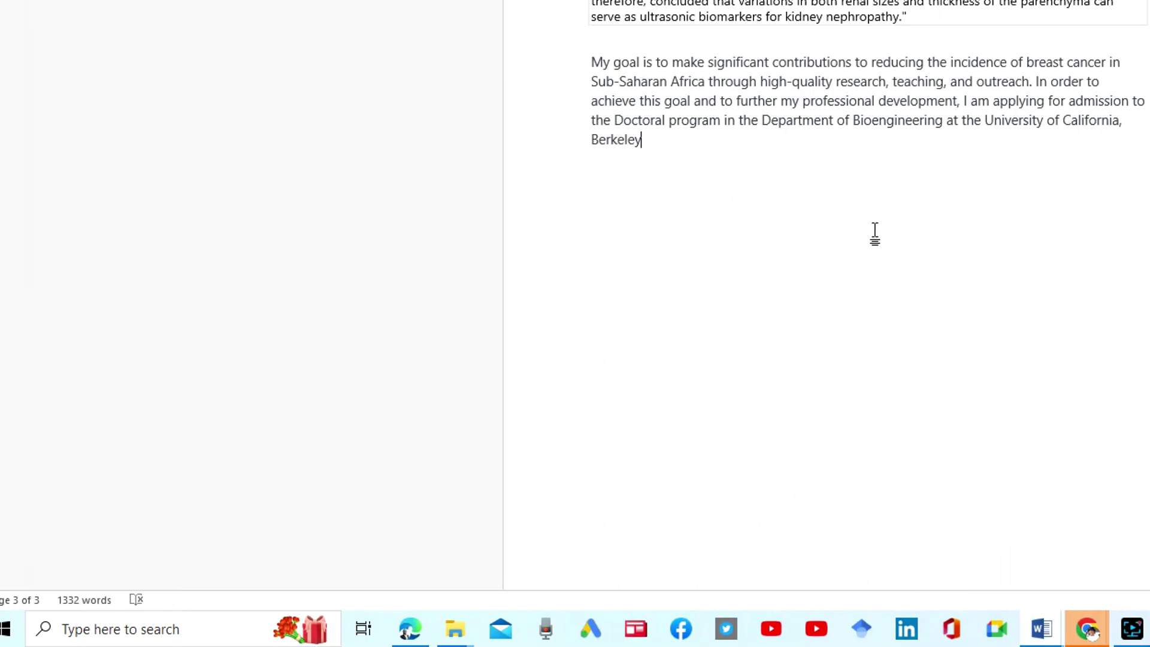
key("Return")
key("Return")
key("ctrl+v")
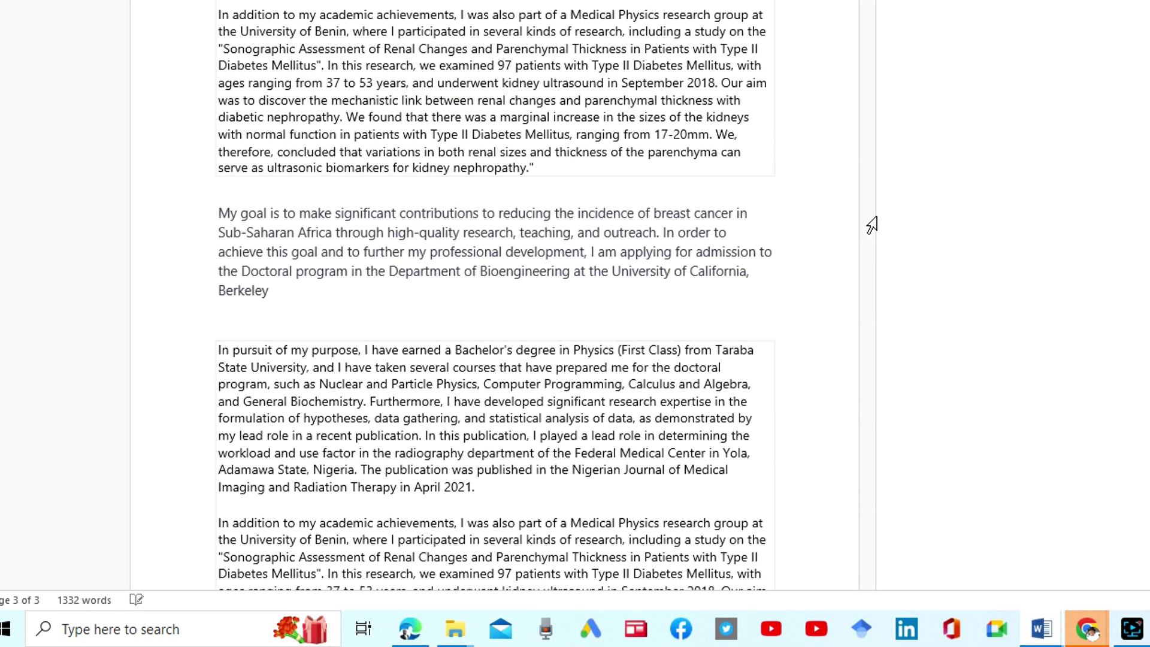
Select the newly pasted text, from "In pursuit of my purpose" through "kidney nephropathy", to check its word count.
left_click(220, 350)
key("shift+Down")
key("shift+Down")
key("shift+Down")
key("shift+Down")
key("shift+Down")
key("shift+Down")
key("shift+Down")
key("shift+Down")
key("shift+Down")
key("shift+Down")
key("shift+Down")
key("shift+Down")
key("shift+Down")
key("shift+Down")
key("shift+Down")
key("shift+Down")
key("shift+Down")
key("shift+Down")
key("shift+Down")
key("shift+Down")
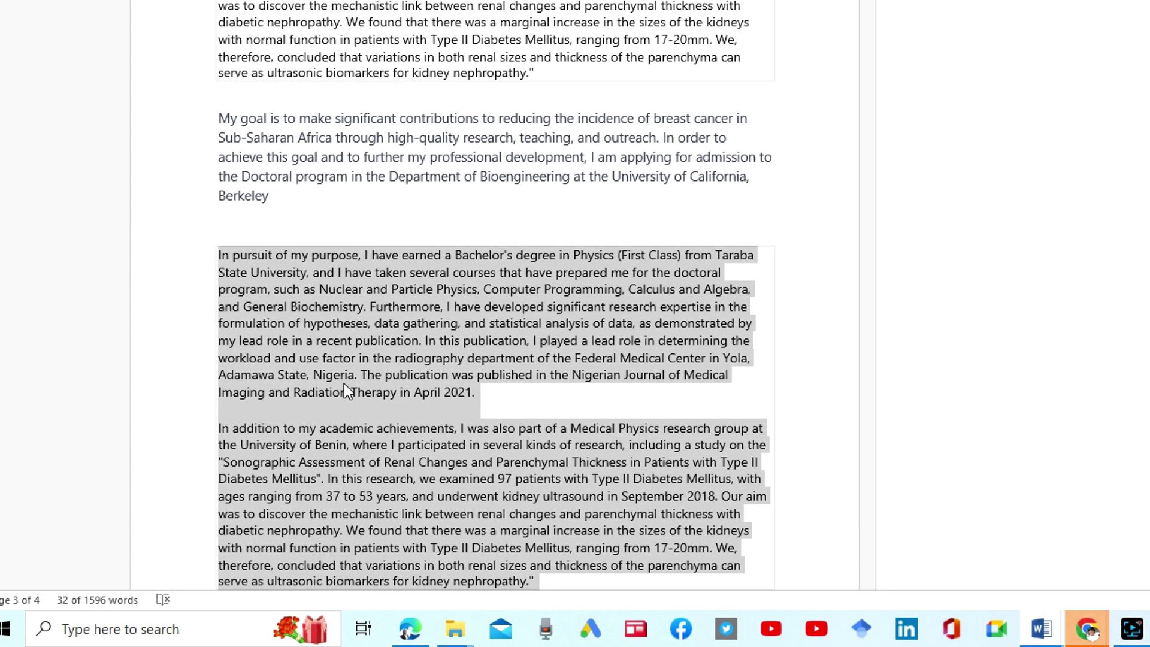
key("ctrl+v")
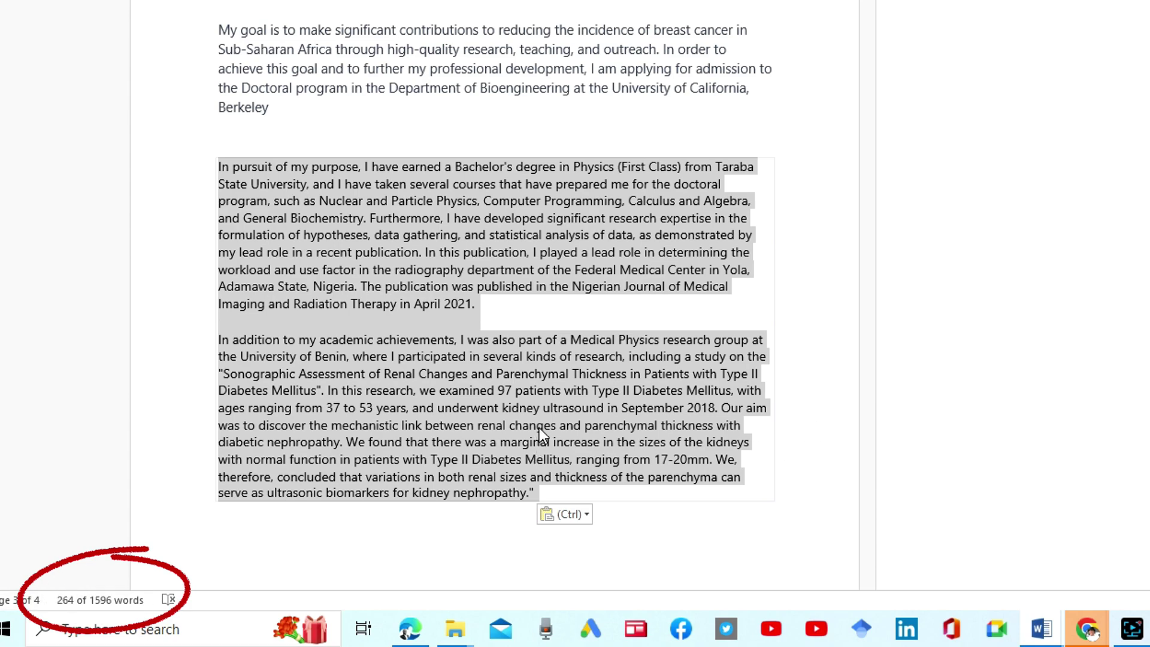
Select the original "In pursuit of my purpose" paragraph on the first page to compare its word count.
key("ctrl+z")
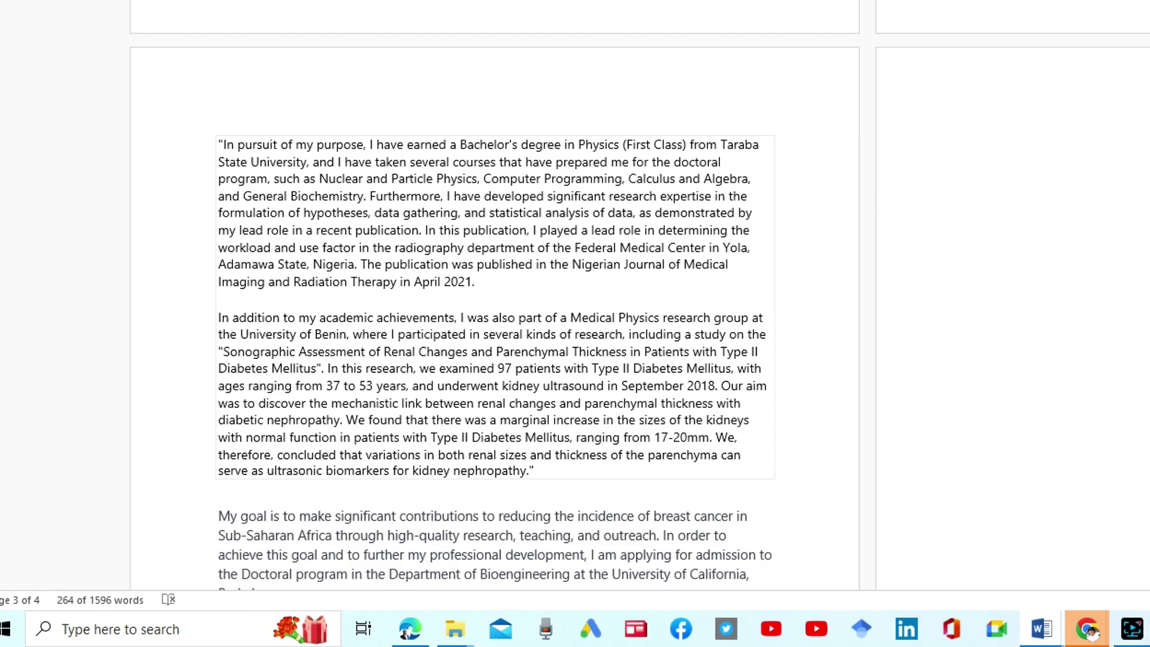
key("ctrl+z")
key("ctrl+z")
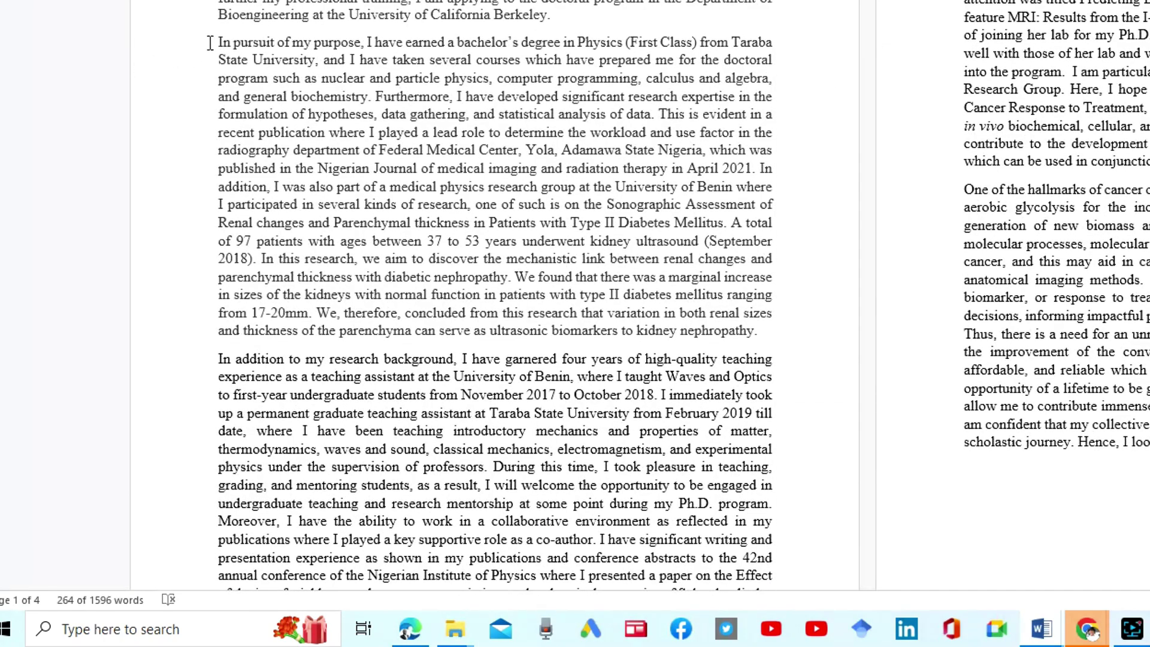
left_click_drag(215, 37, 752, 325)
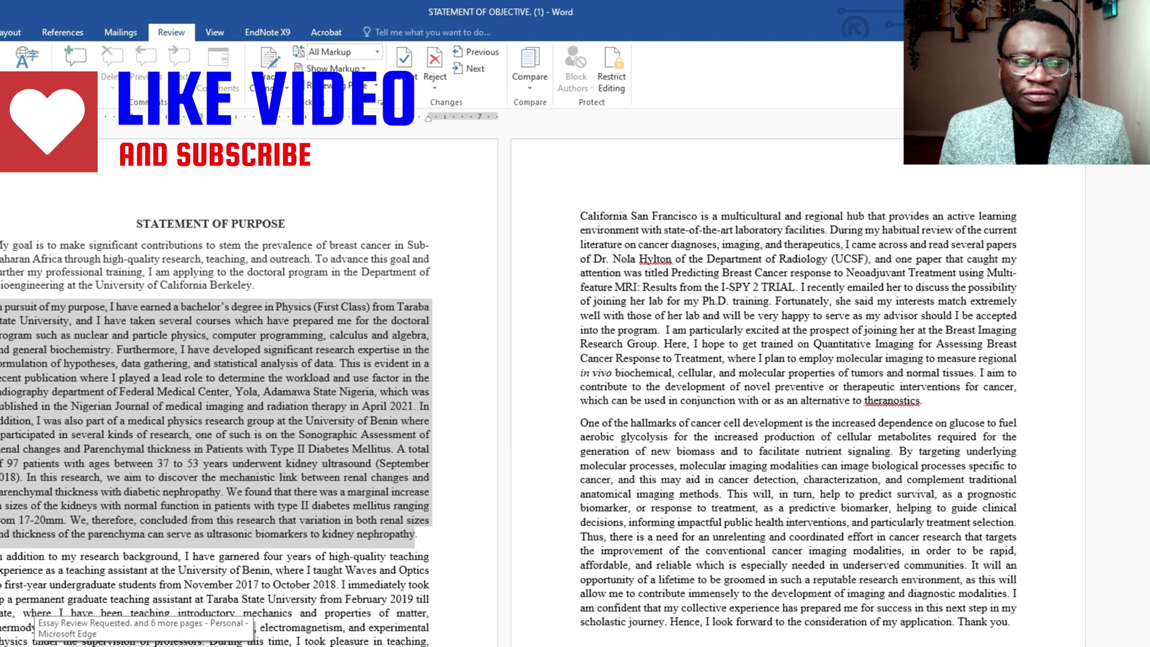
Run the corrected "In pursuit of my purpose" text through the GPT-2 Output Detector in Microsoft Edge and review the pasted passage.
left_click(144, 644)
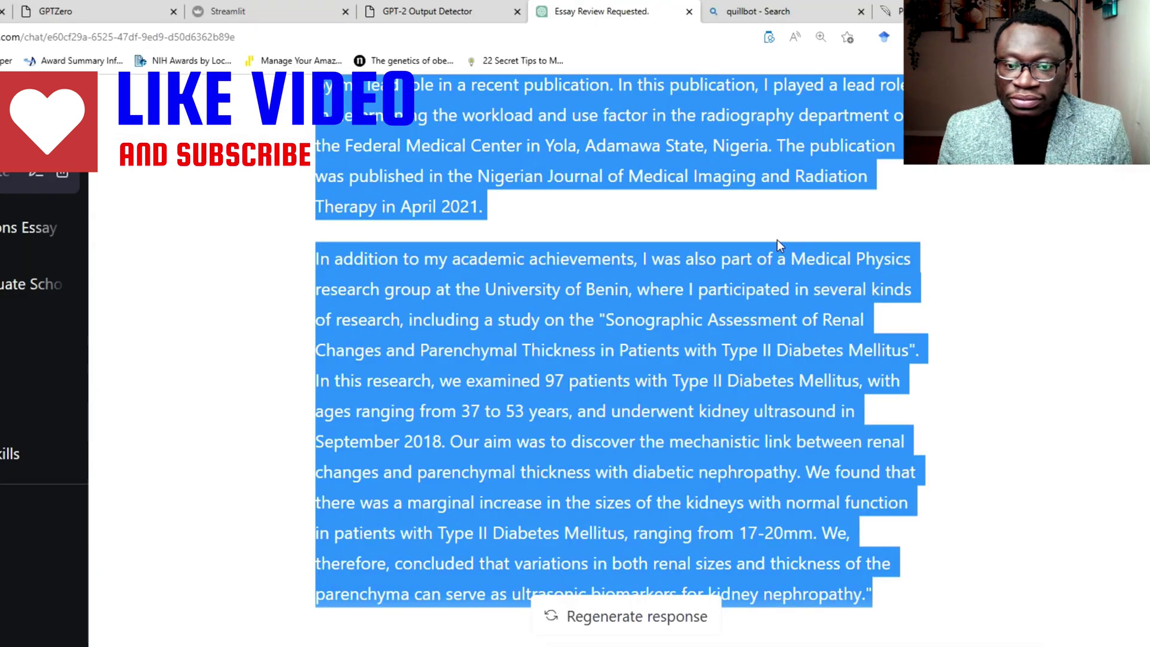
scroll(579, 303, "up", 5)
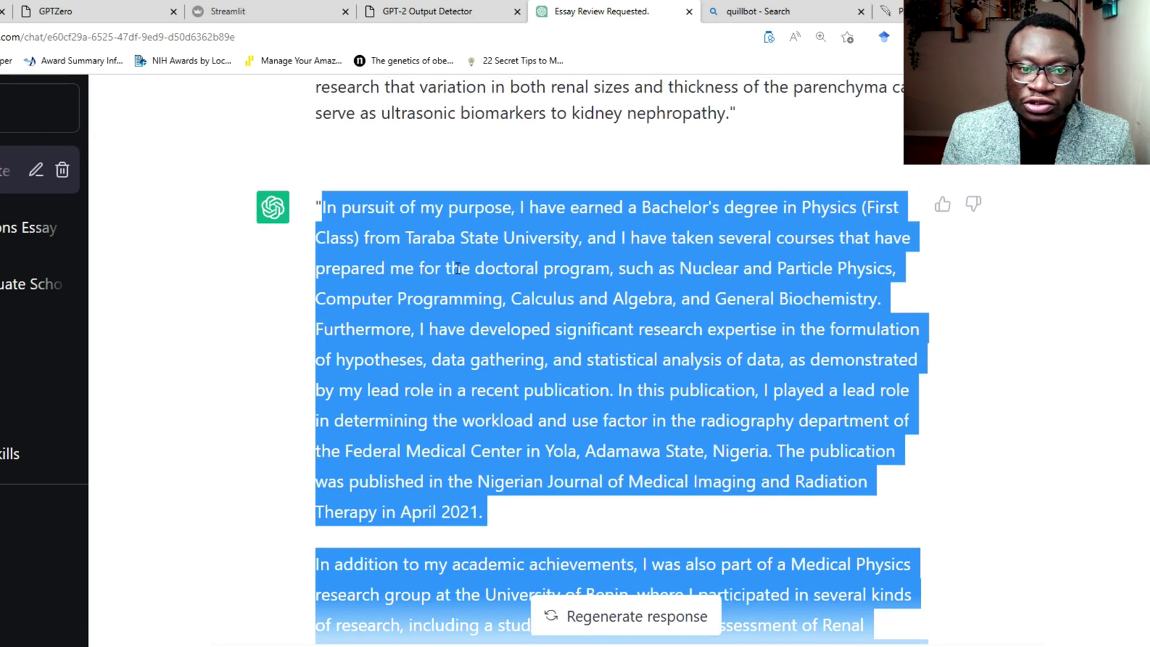
left_click(446, 10)
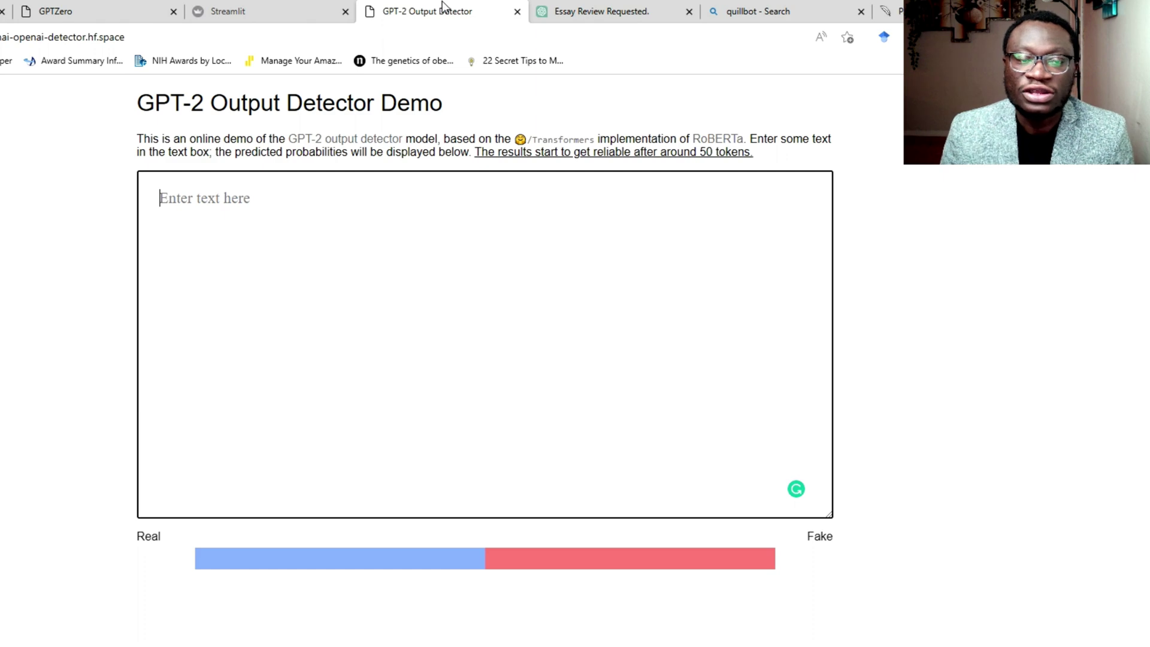
left_click(328, 222)
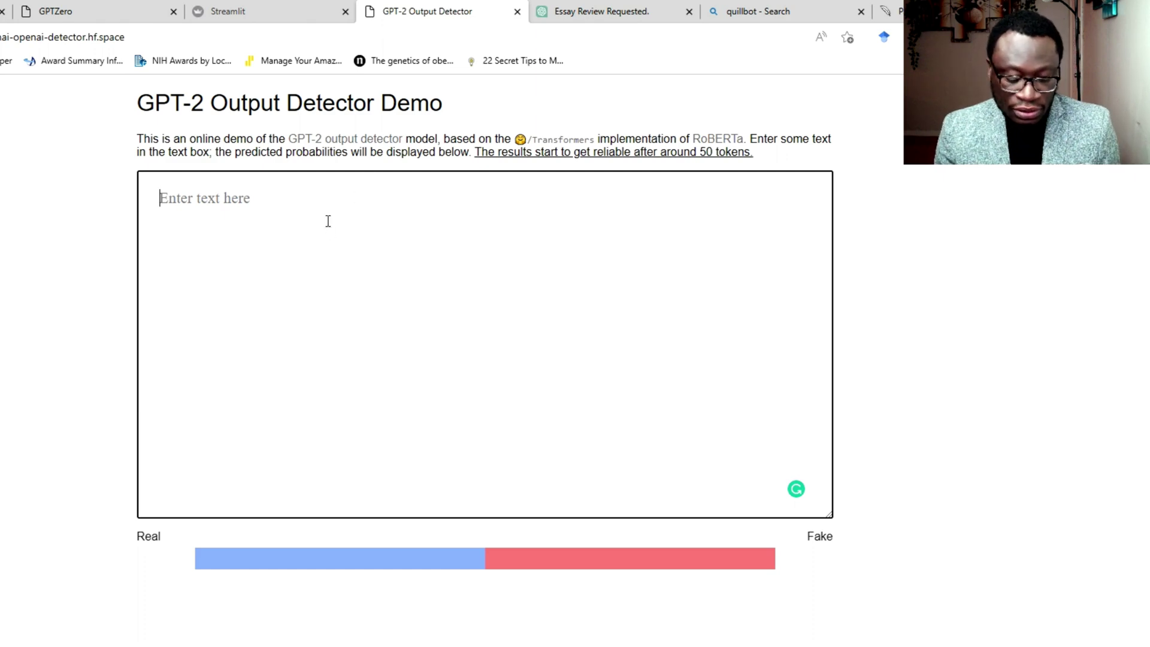
key("ctrl+v")
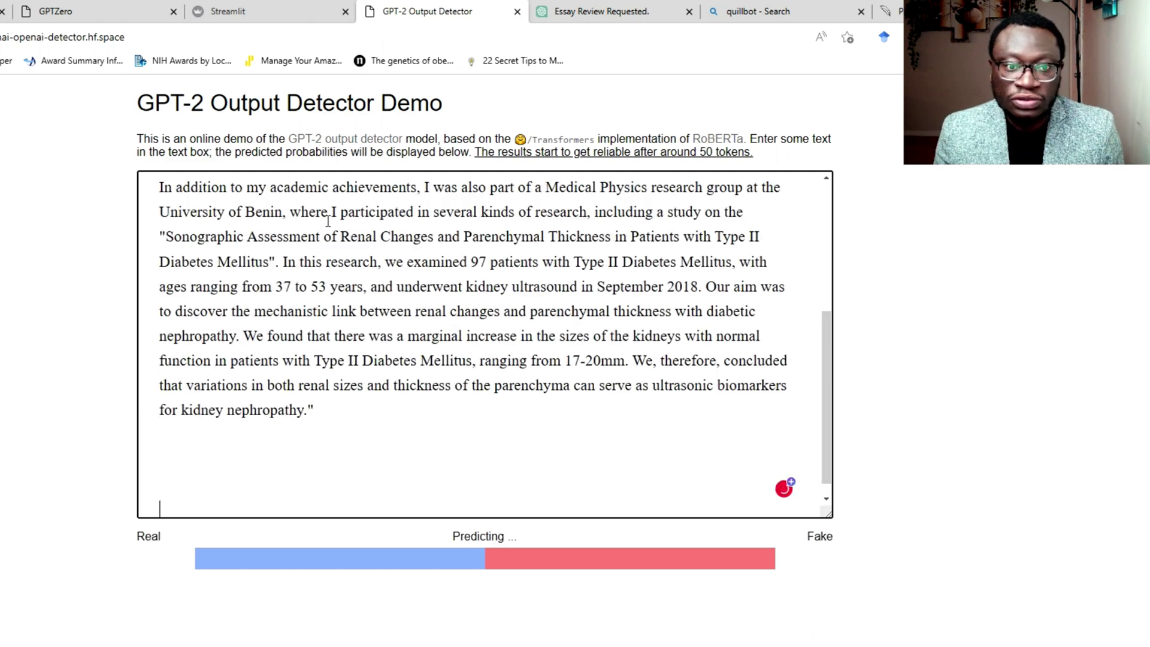
scroll(311, 353, "up", 5)
scroll(310, 353, "up", 1)
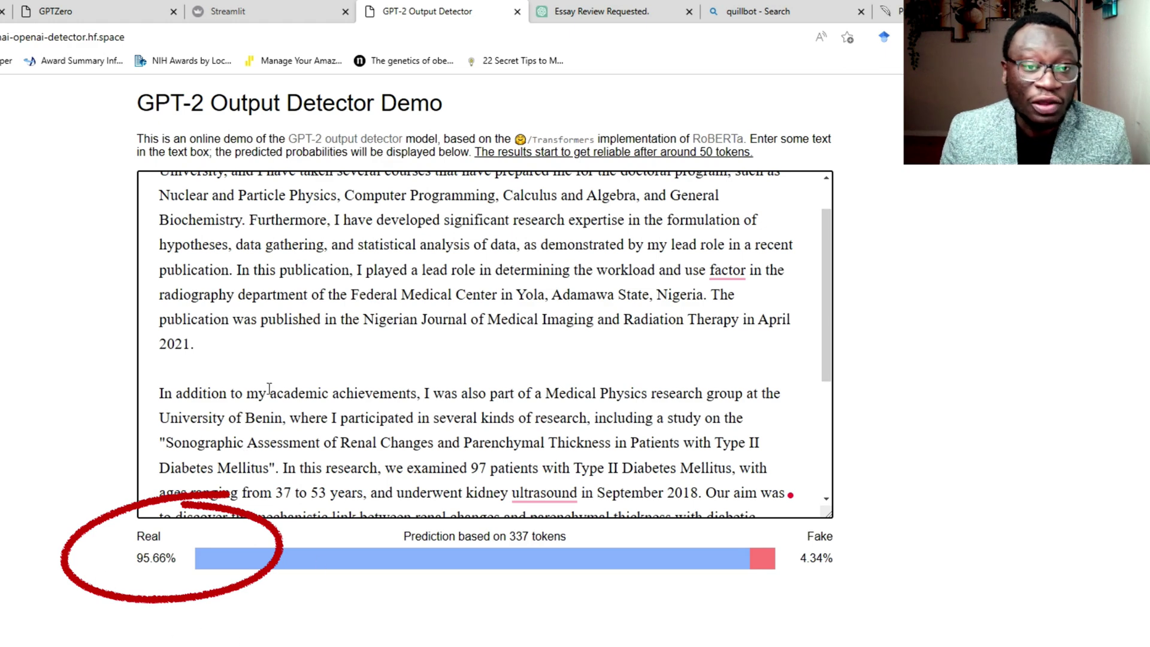
scroll(304, 372, "down", 3)
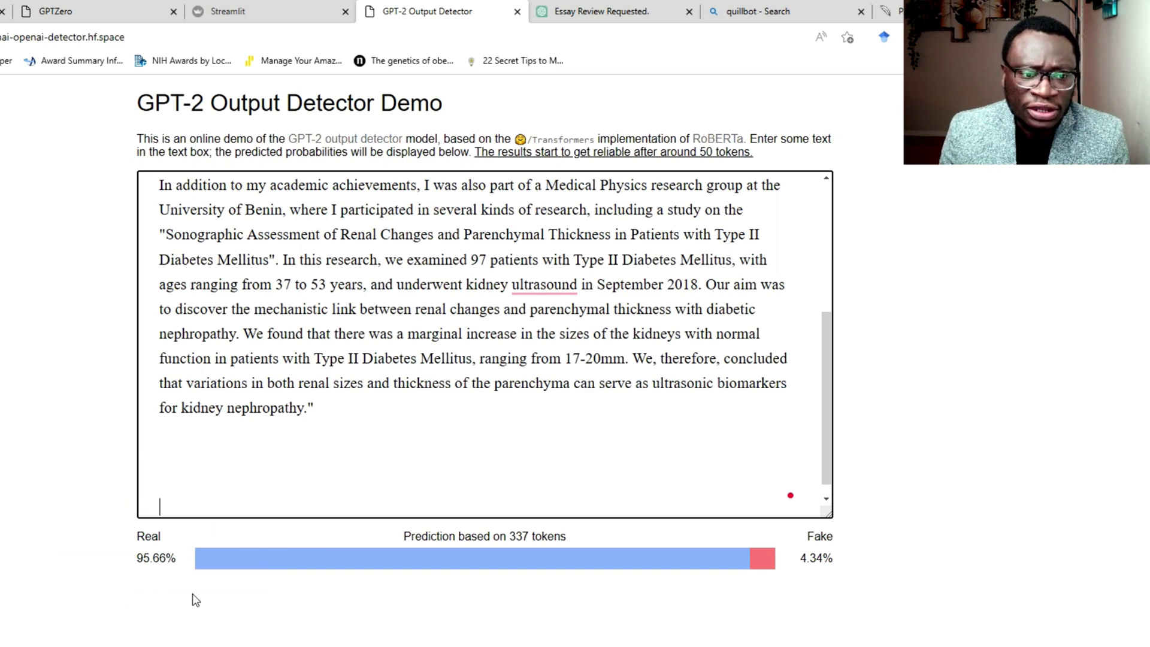
Highlight the full corrected passage in the GPT-2 Output Detector, from "kidney nephropathy" back to "In pursuit of my purpose".
left_click(1129, 38)
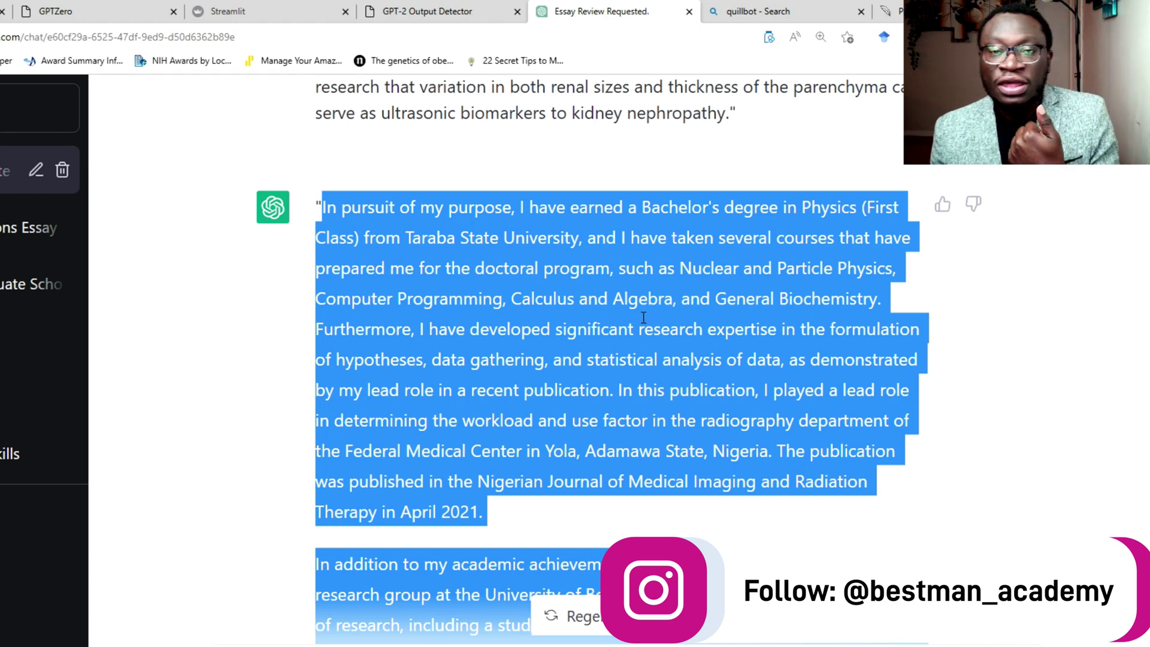
left_click(425, 13)
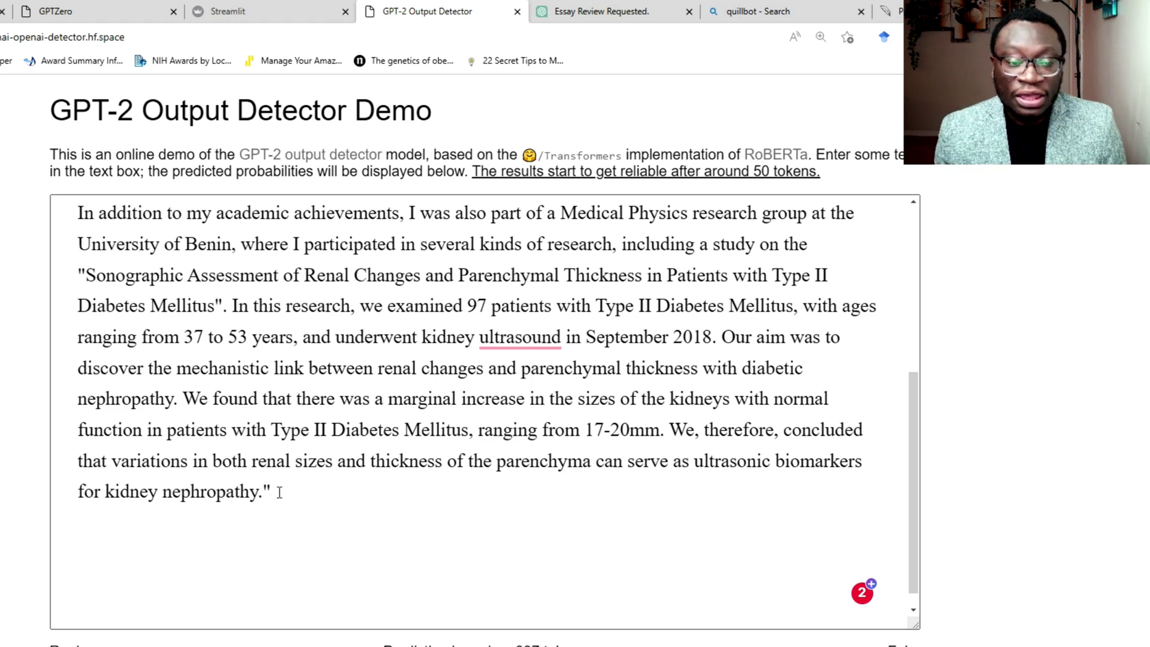
left_click_drag(293, 488, 81, 230)
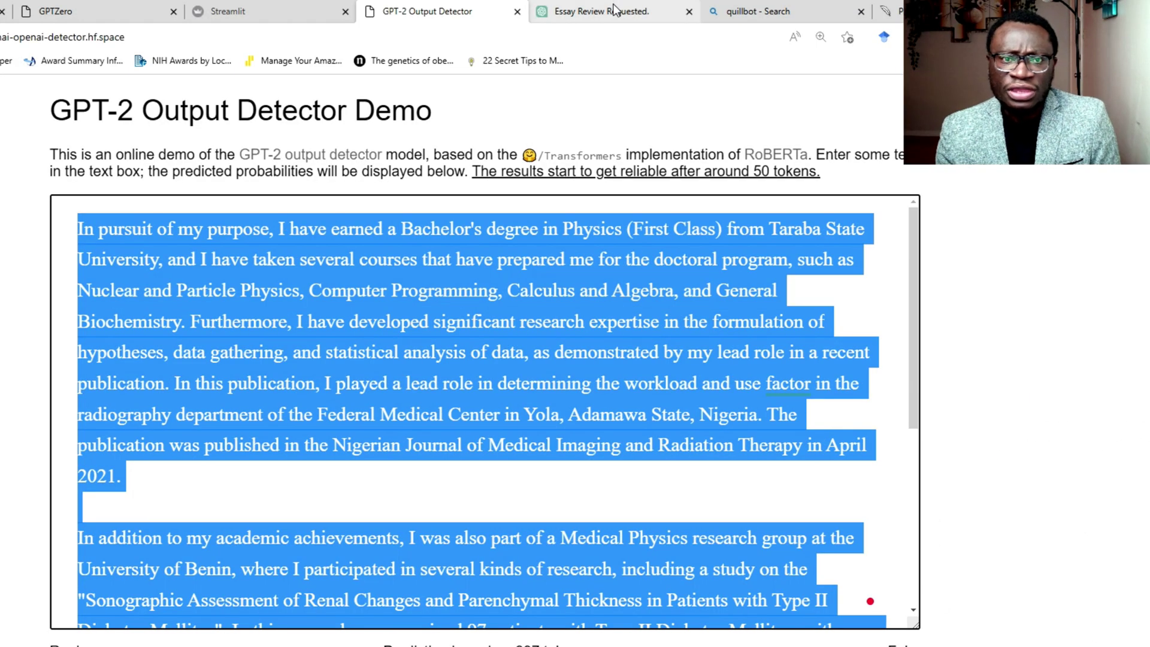
Return to the ChatGPT conversation and compare the corrected "In pursuit of my purpose" reply with the original paragraph in its prompt.
left_click(601, 11)
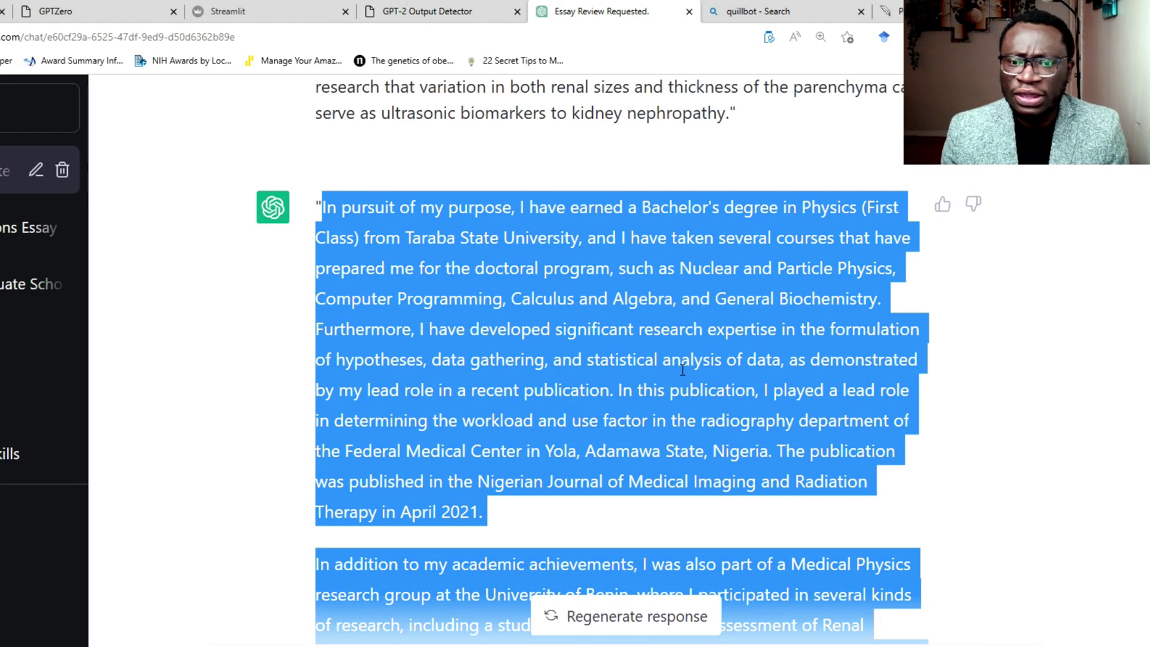
scroll(680, 363, "down", 6)
scroll(680, 364, "up", 5)
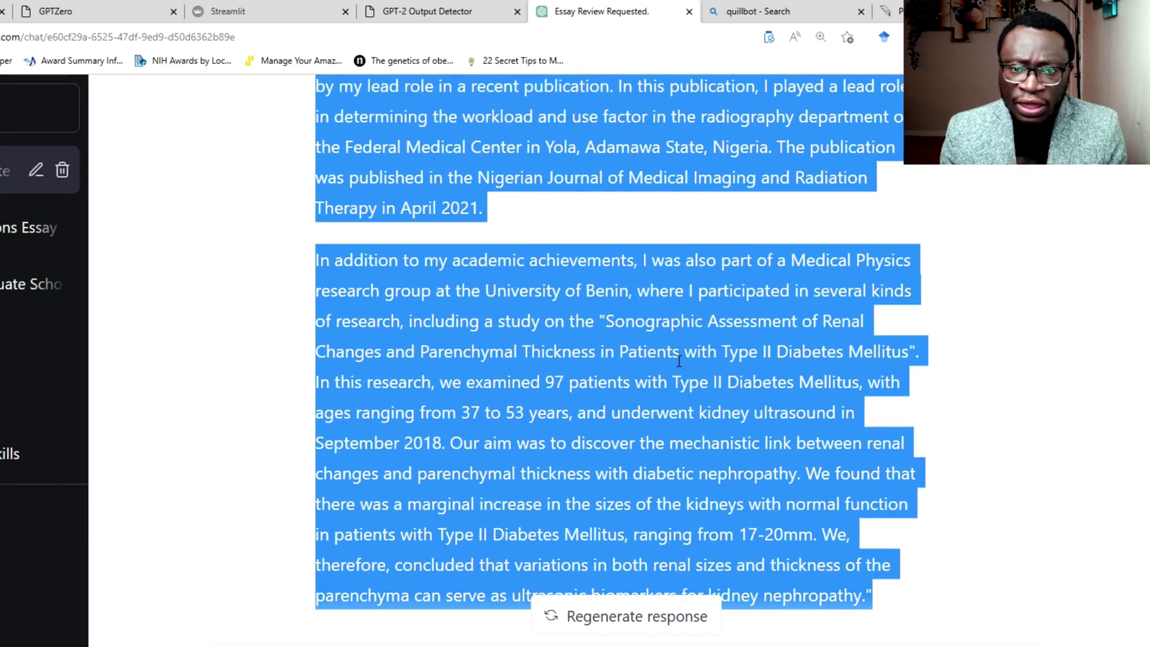
scroll(677, 360, "up", 6)
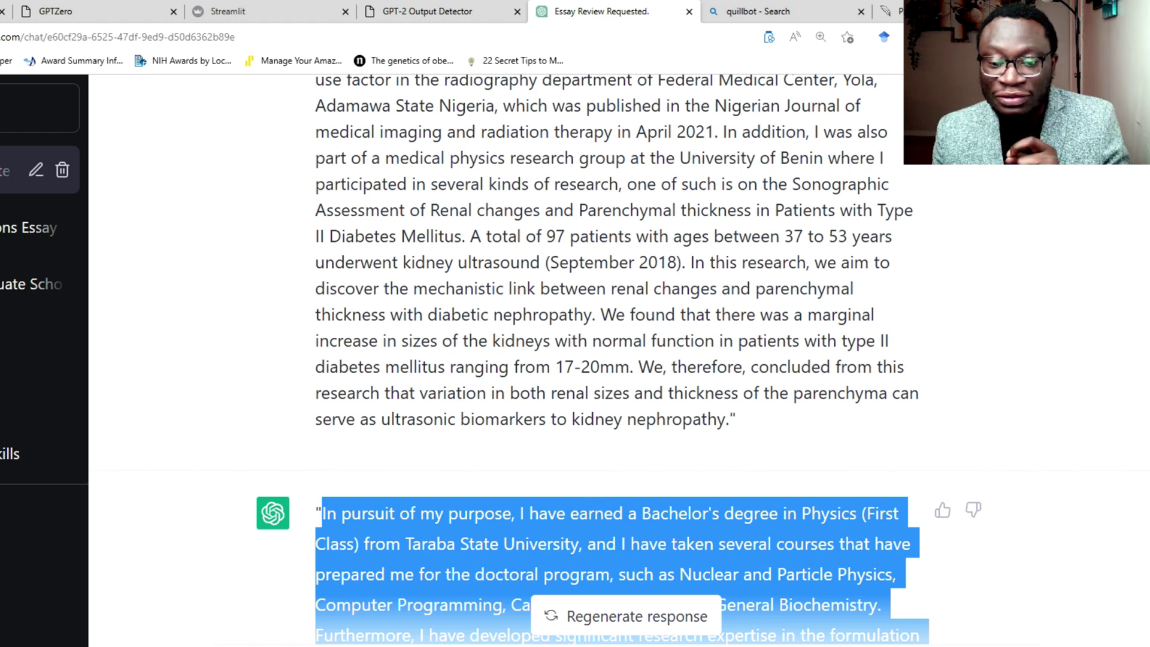
key("alt+Tab")
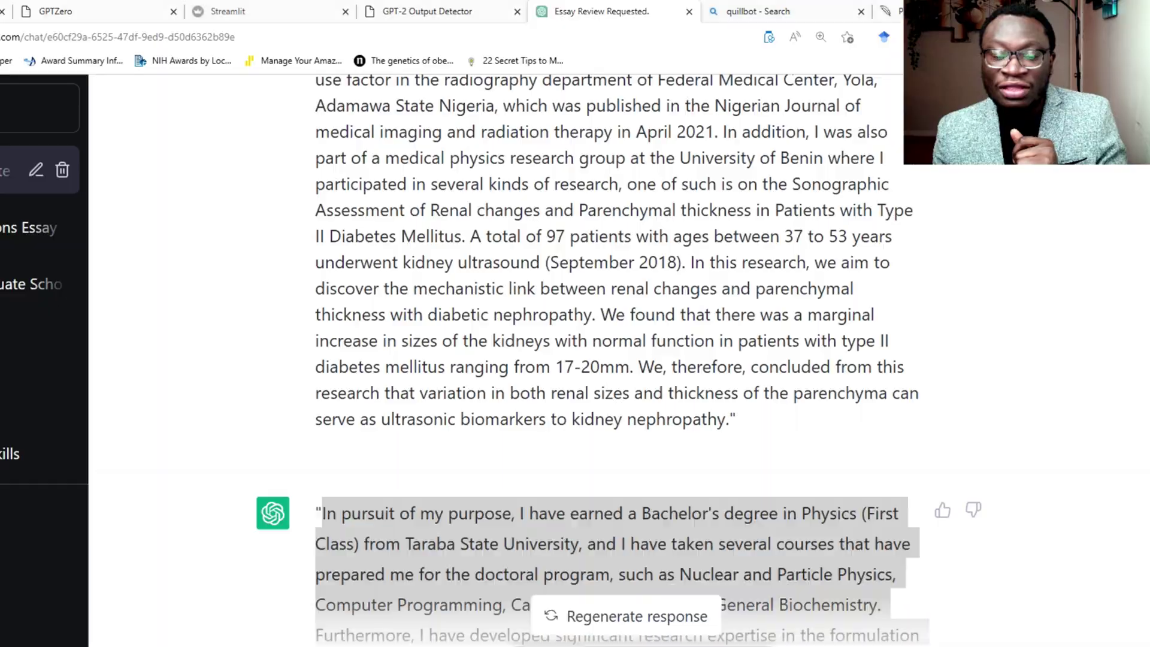